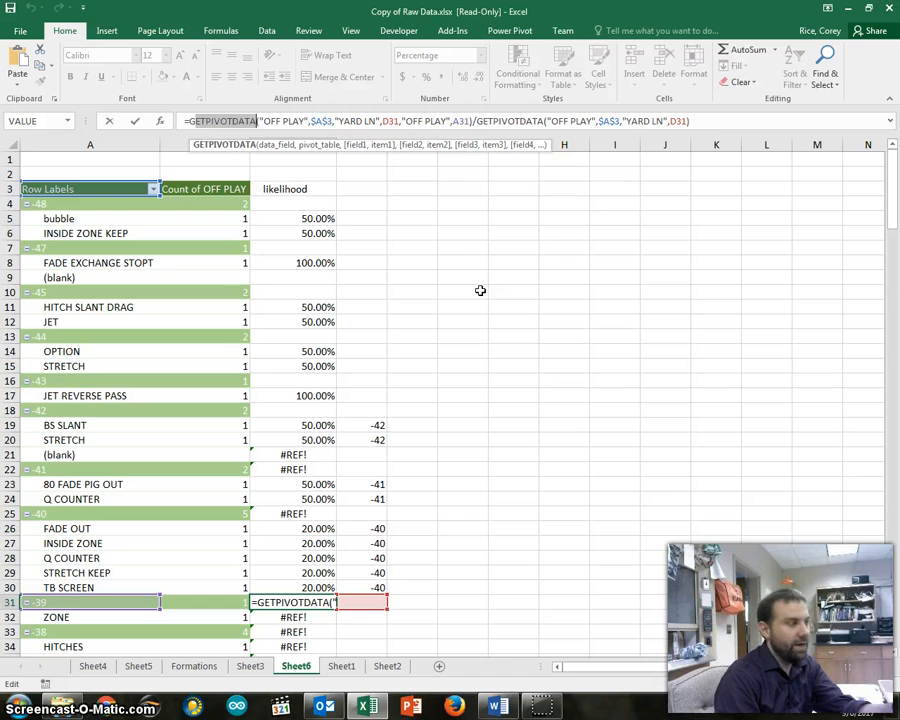
Leave the open formula and examine the pivot table's -48 group, the bubble row's count, and the Row Labels and Count of OFF PLAY headings
key("Return")
left_click(432, 261)
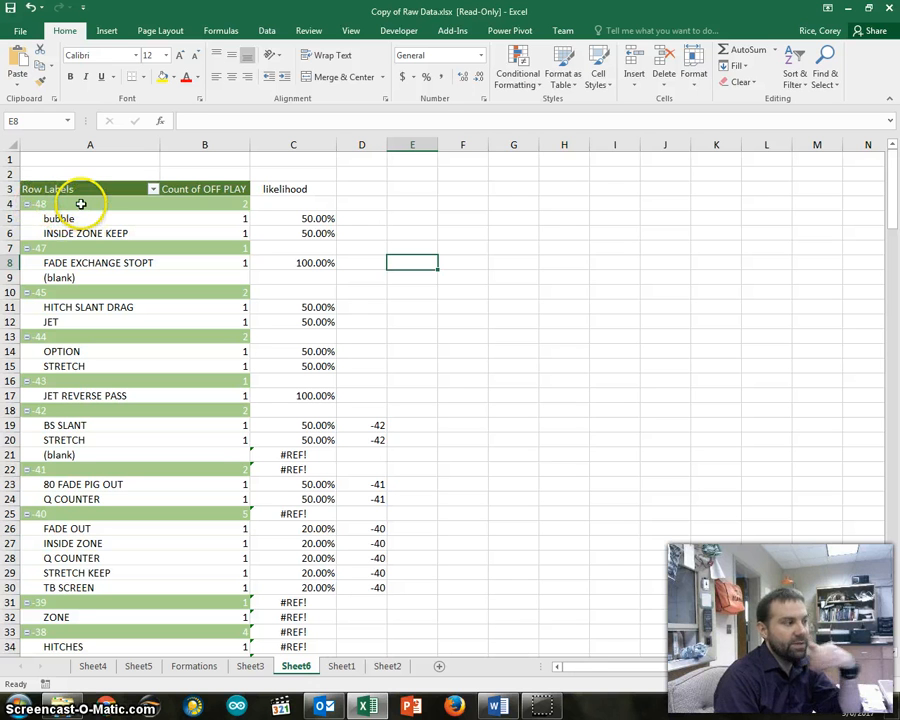
left_click_drag(81, 203, 201, 210)
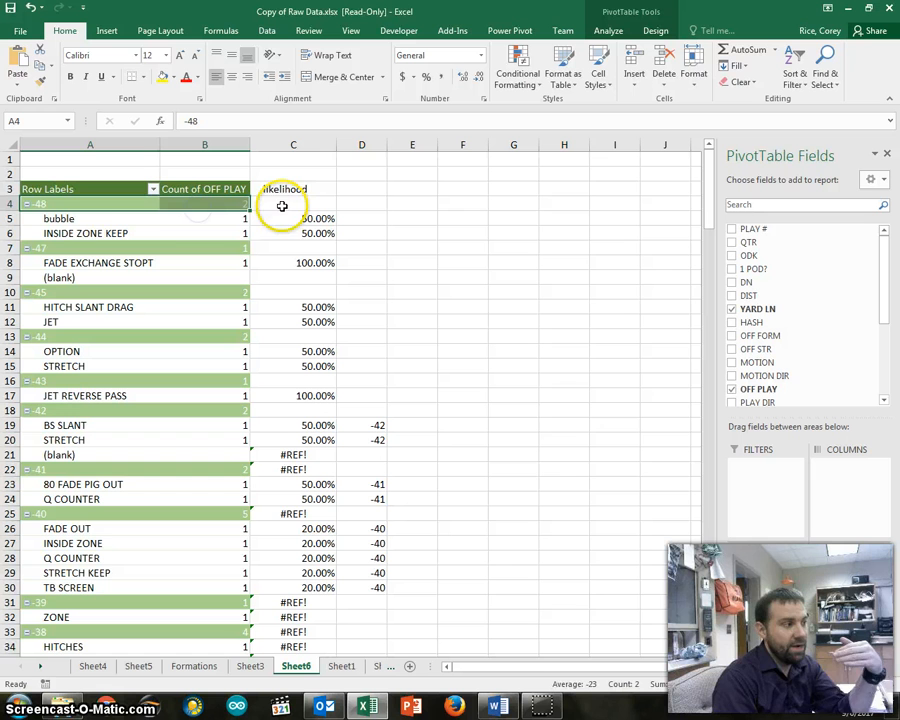
left_click(90, 219)
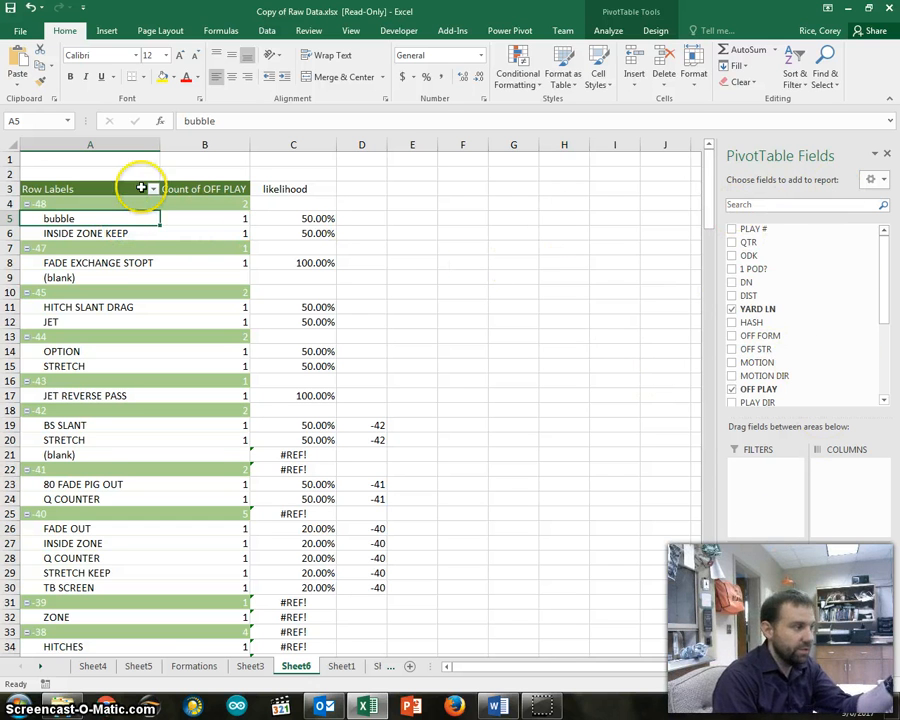
left_click(197, 220)
left_click(408, 219)
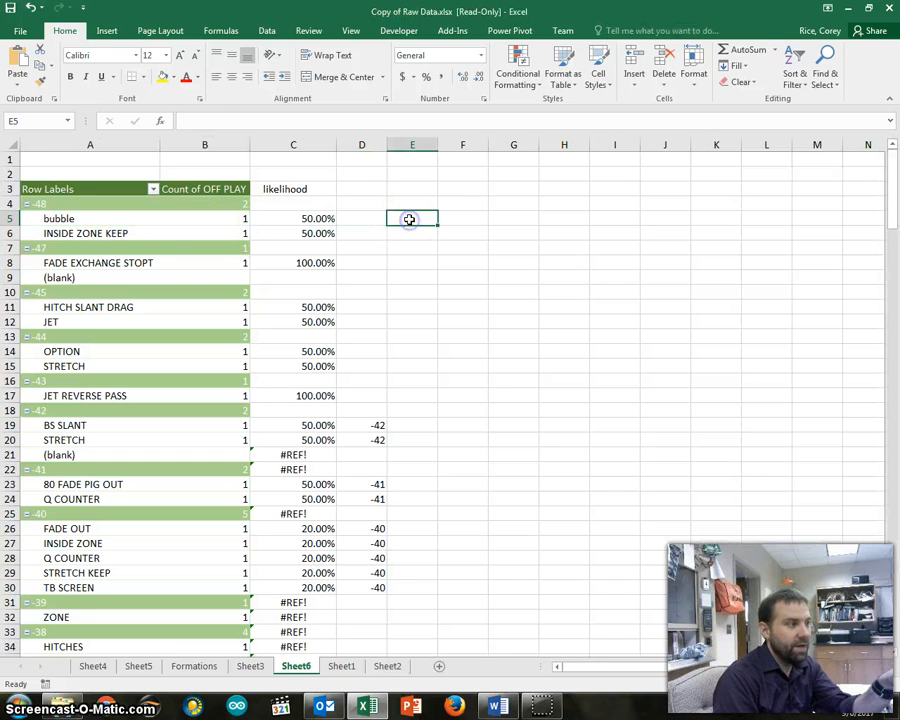
left_click(35, 189)
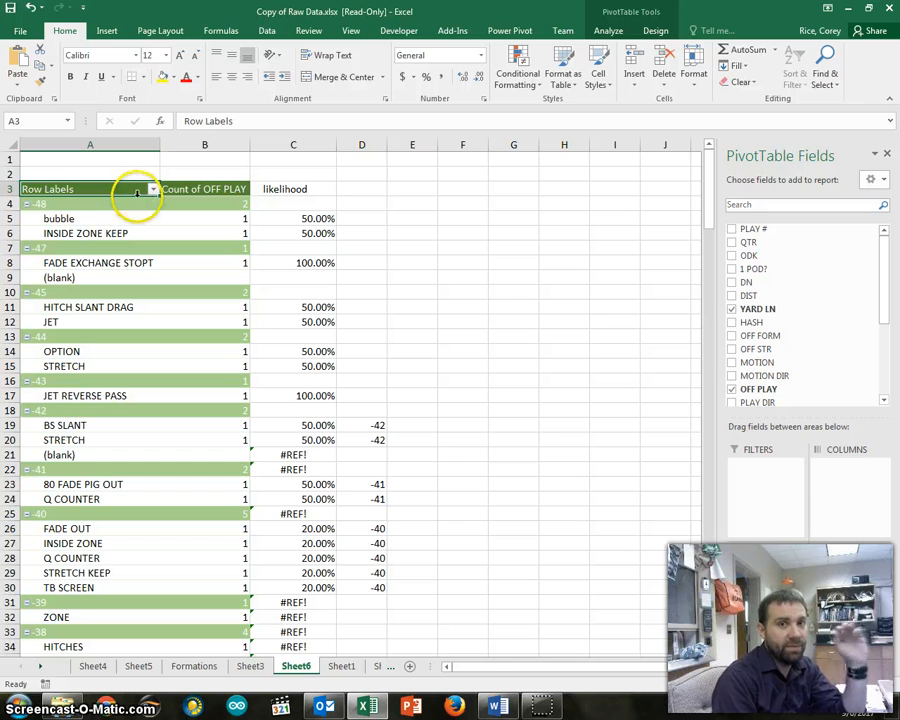
left_click(420, 201)
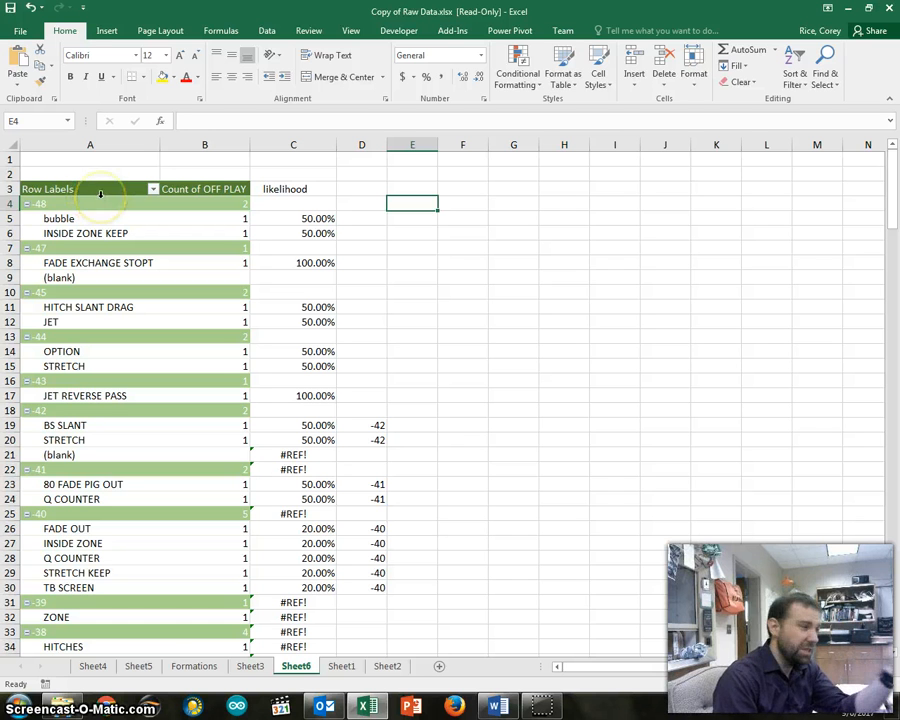
left_click(206, 192)
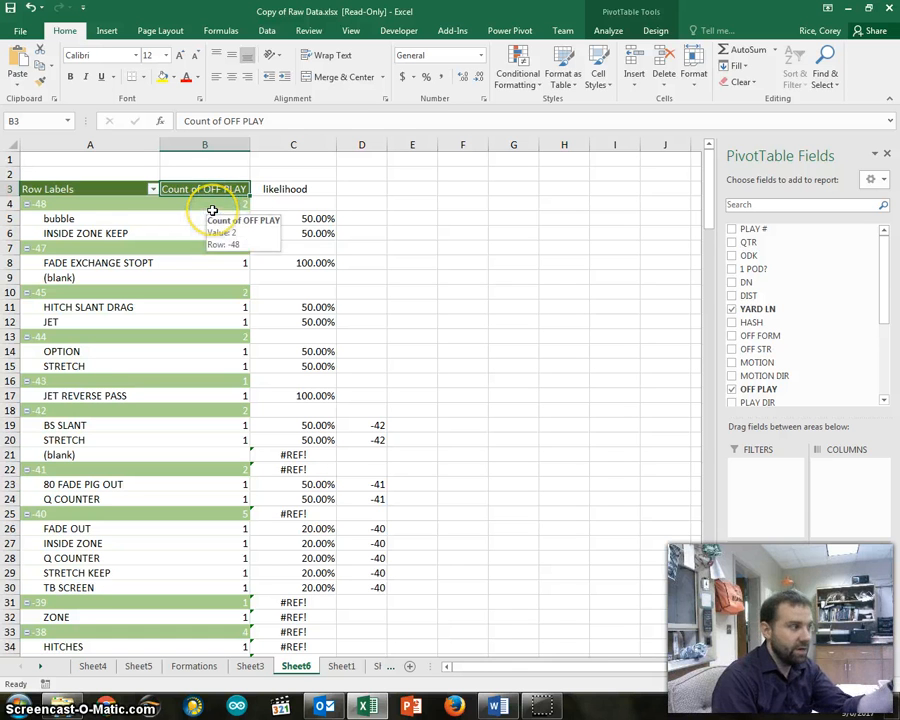
left_click(476, 200)
Check how the likelihood entries for bubble and FADE EXCHANGE STOPT were entered, and look over the likelihood column further down
left_click(277, 217)
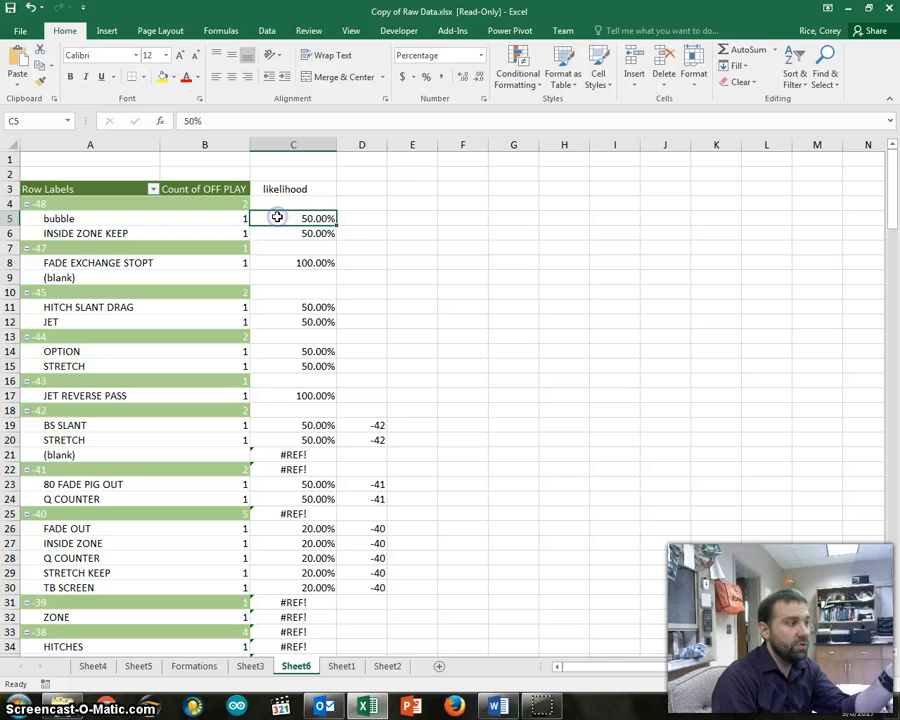
left_click(281, 121)
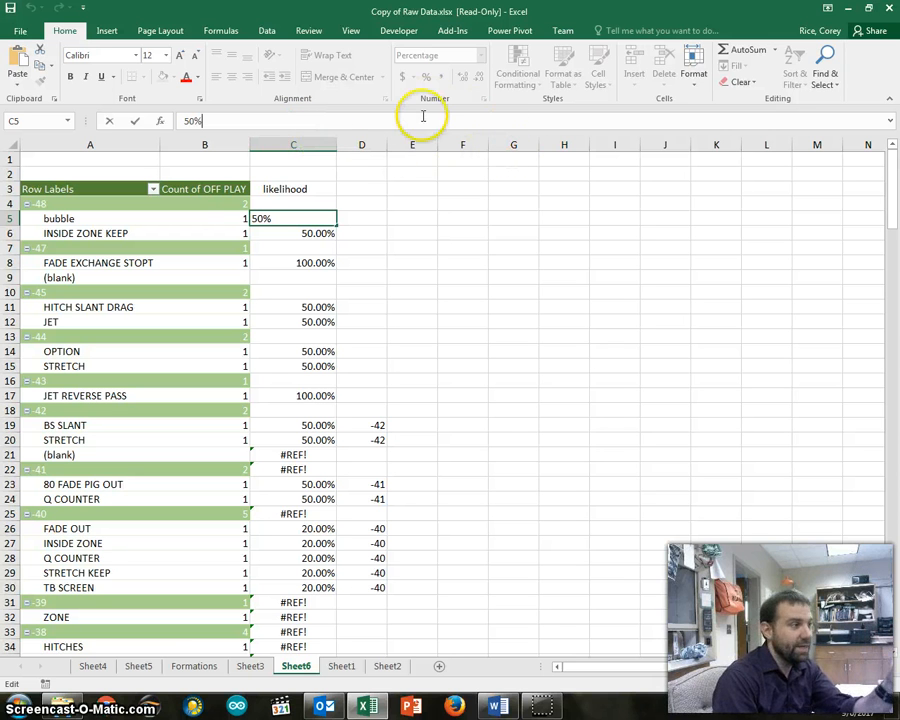
left_click(394, 219)
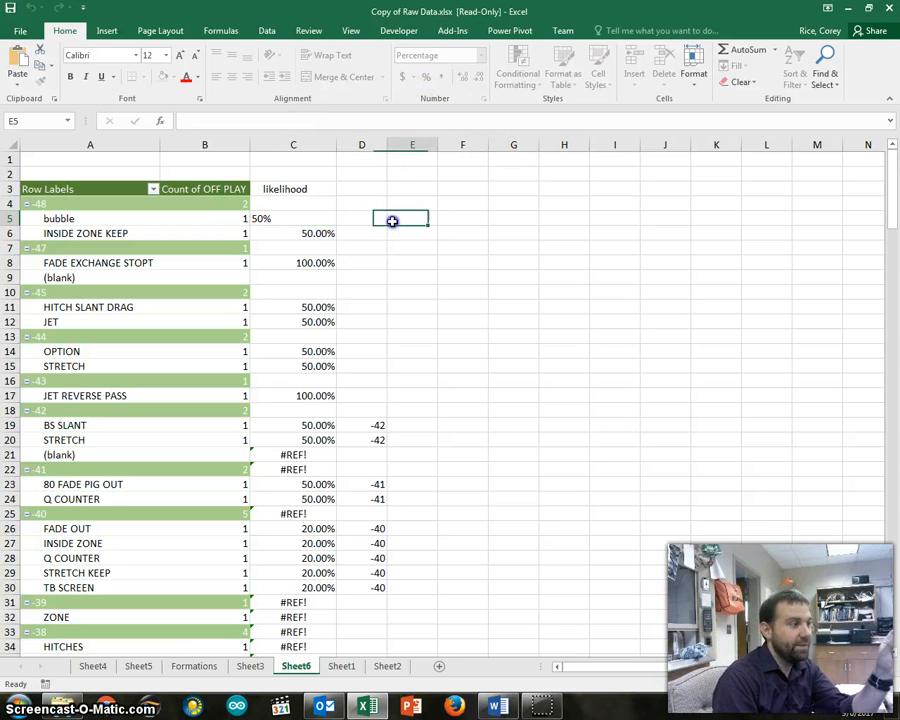
left_click(273, 262)
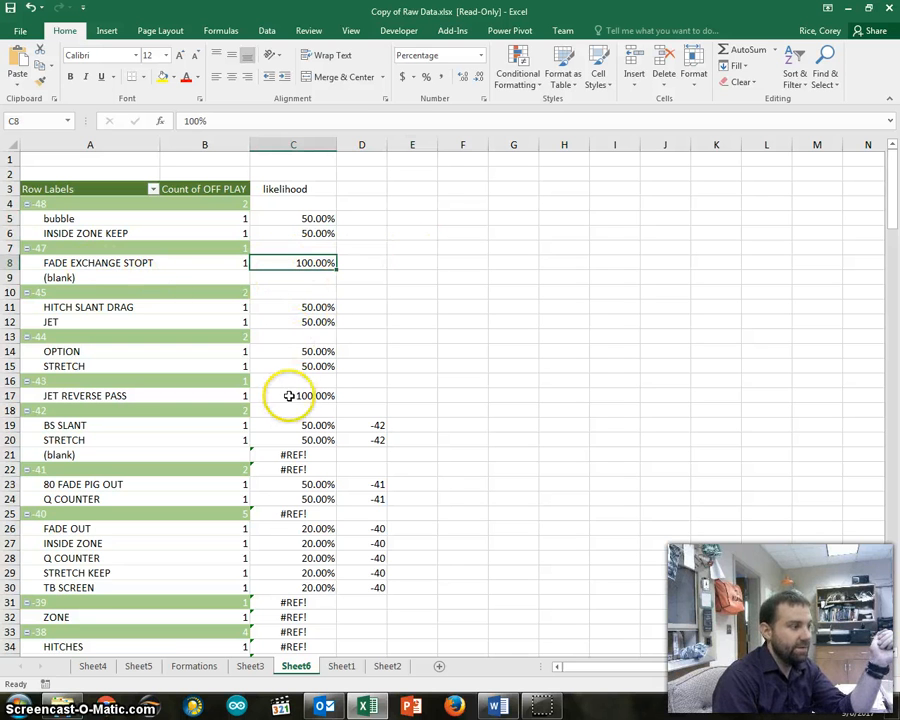
scroll(275, 440, "down", 5)
scroll(290, 400, "down", 1)
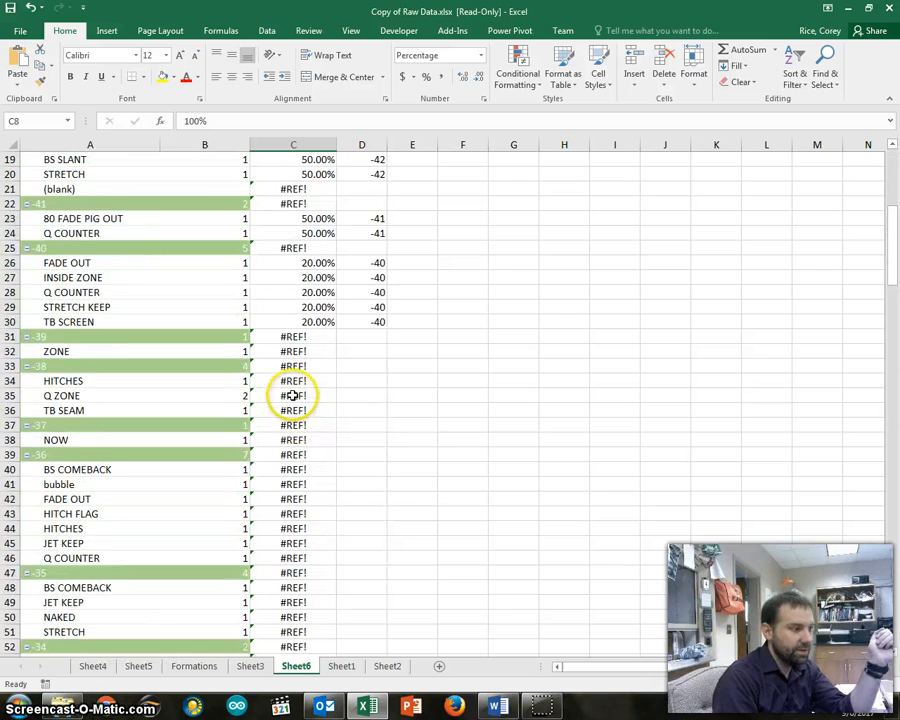
scroll(288, 390, "up", 6)
left_click(465, 289)
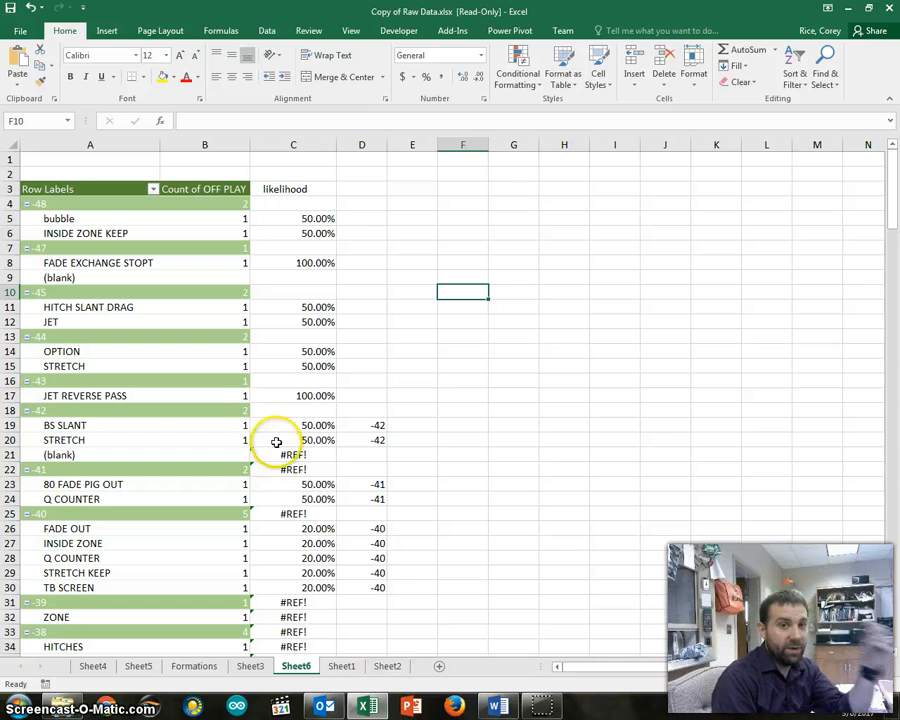
Open the help article on the GETPIVOTDATA function from the BS SLANT likelihood formula in C19
left_click(274, 425)
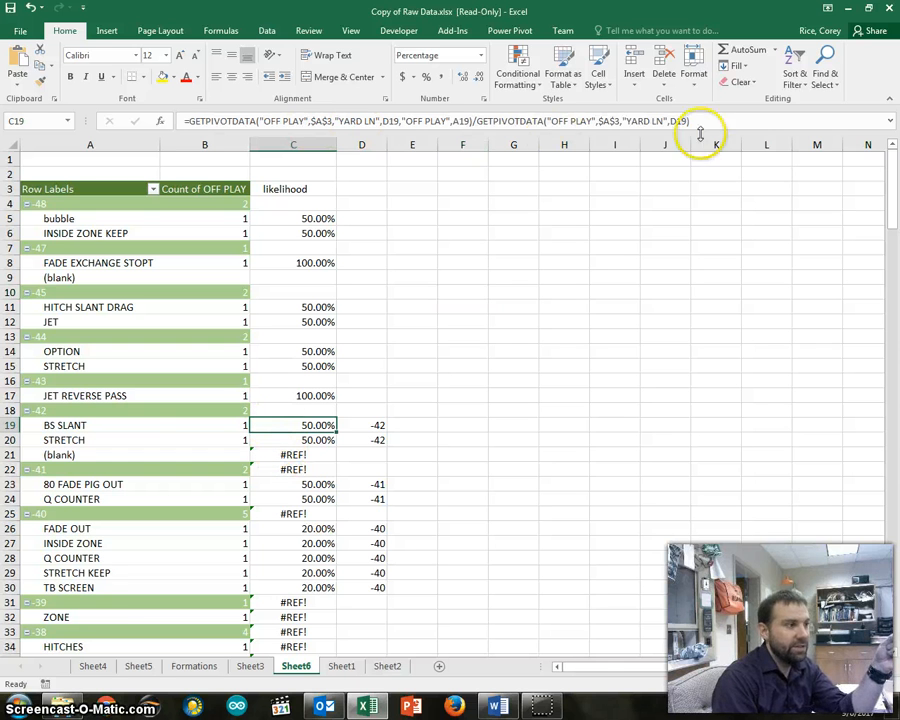
left_click(730, 119)
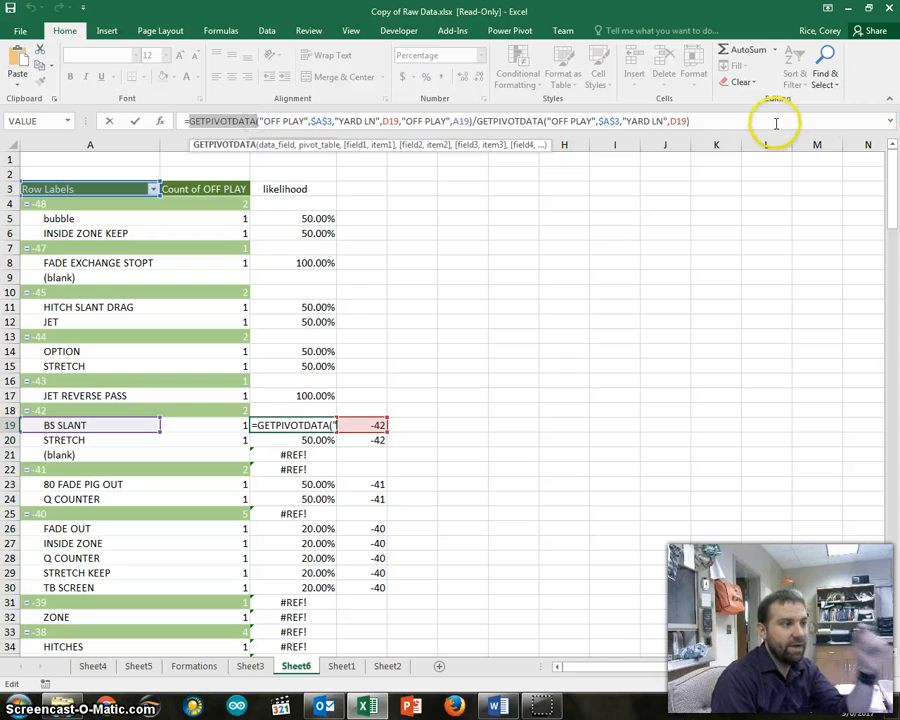
left_click(228, 155)
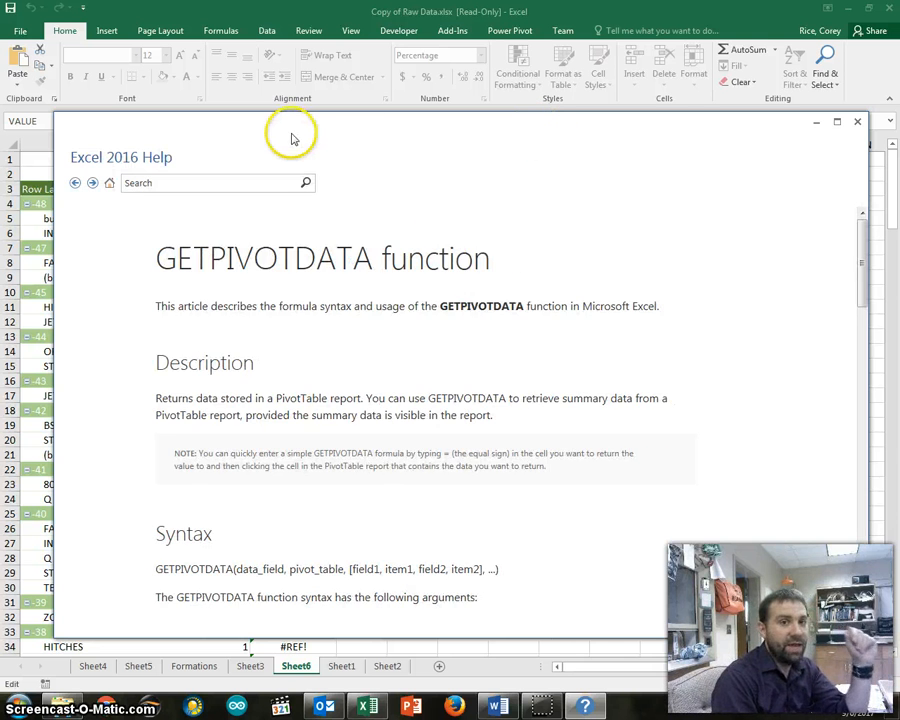
Read the GETPIVOTDATA article's introduction and its descriptions of the Data_field and Pivot_table arguments
left_click_drag(178, 306, 596, 307)
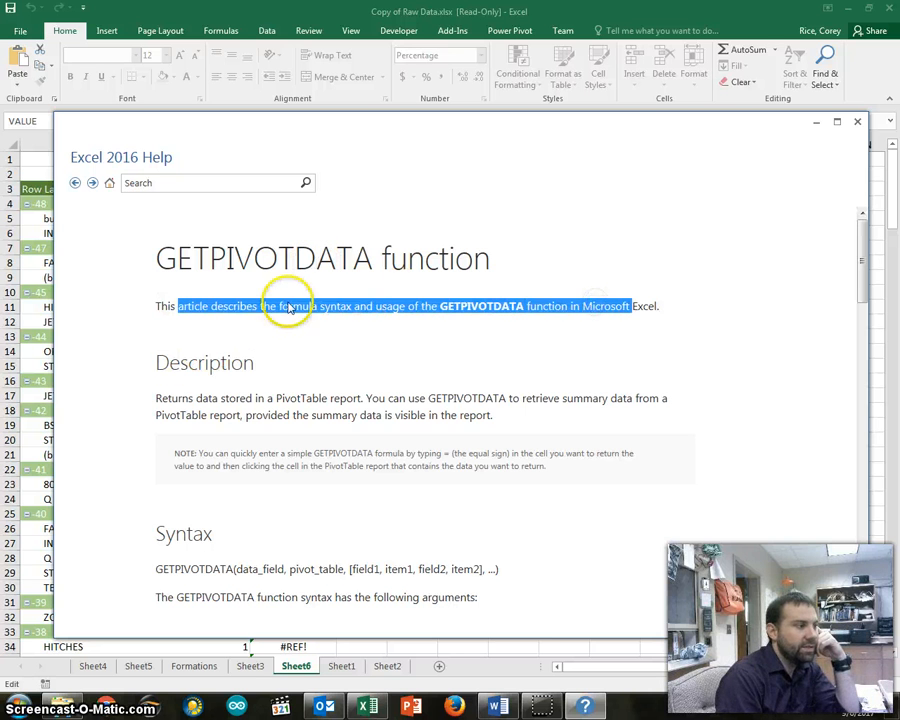
left_click(283, 291)
left_click(442, 306)
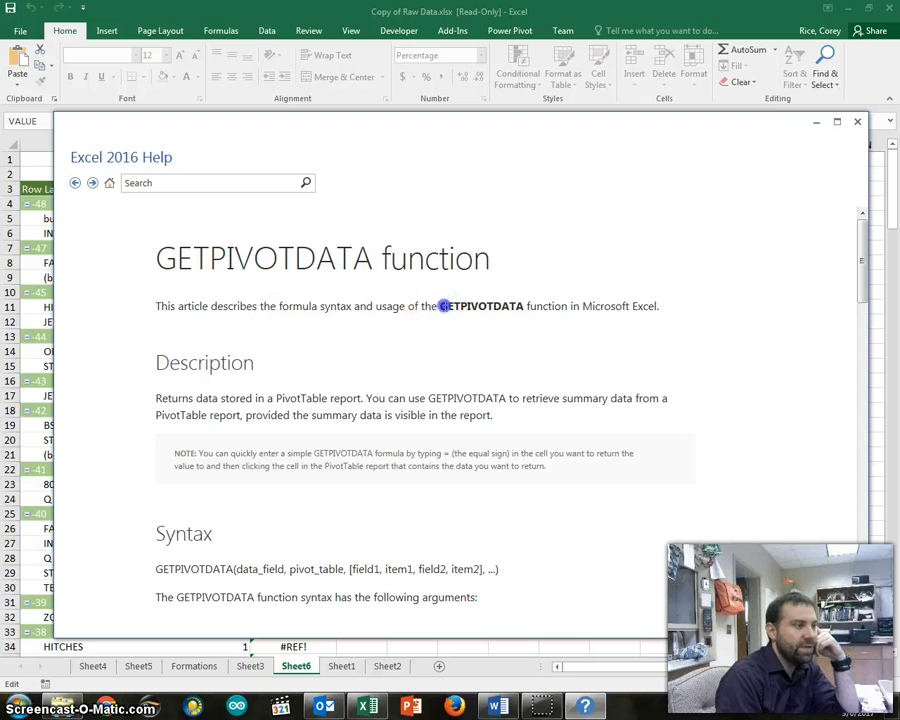
scroll(522, 313, "down", 5)
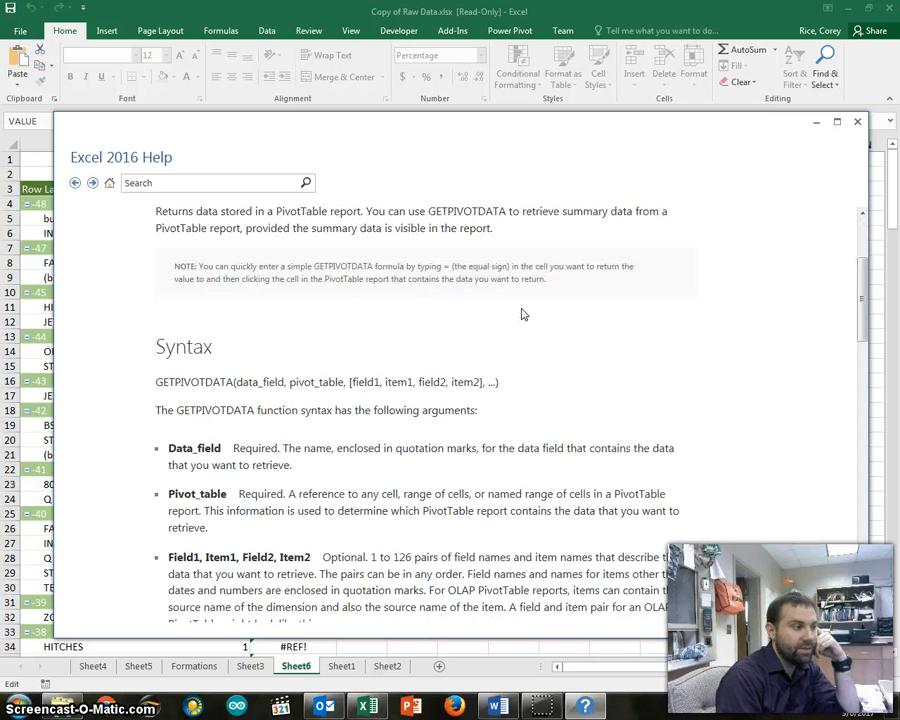
left_click_drag(169, 385, 283, 388)
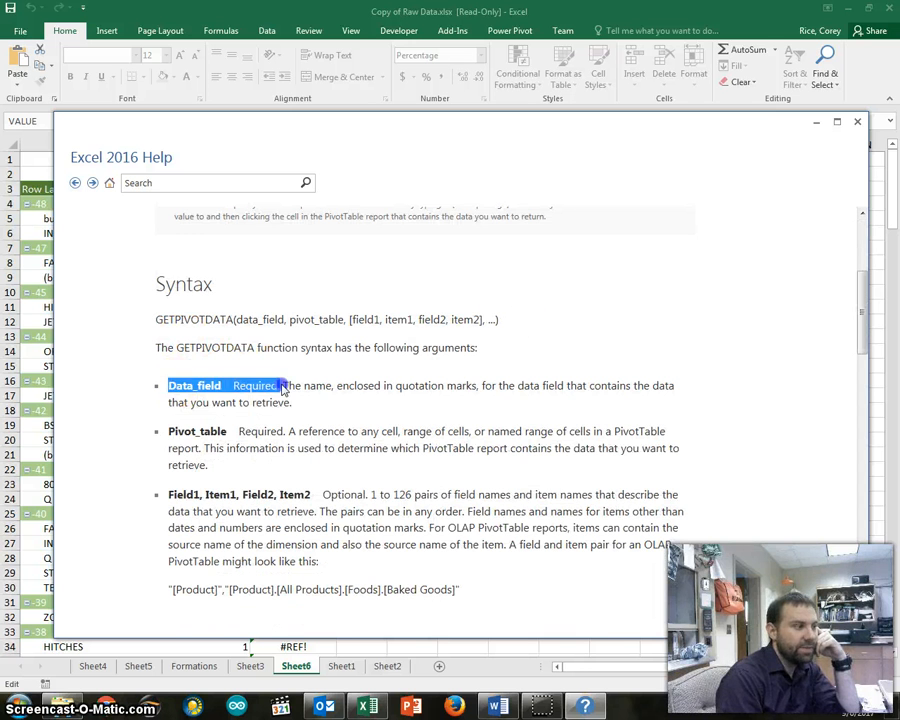
left_click(320, 381)
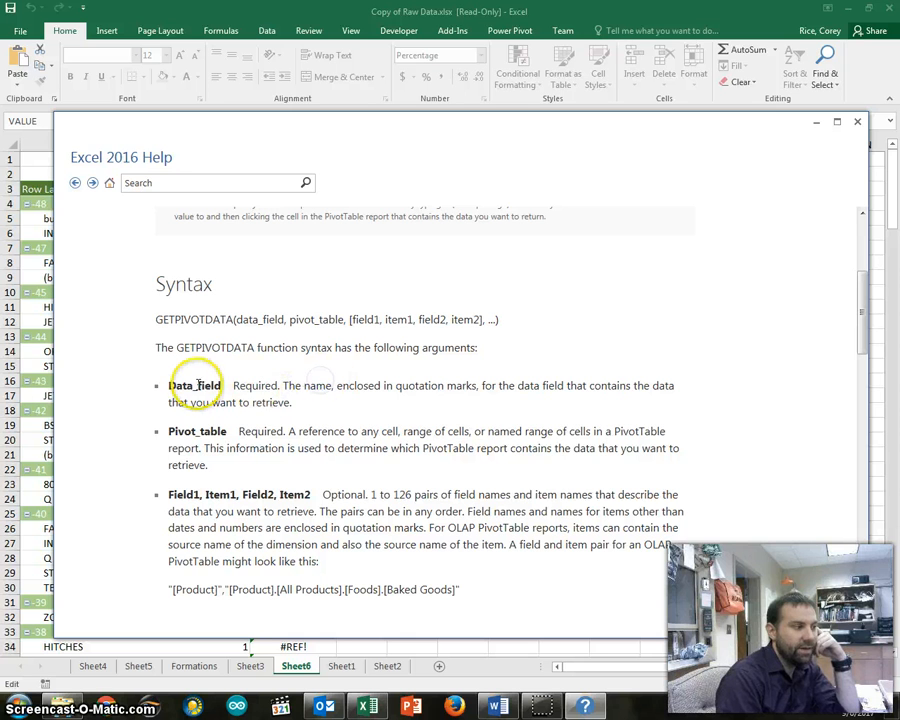
left_click_drag(168, 385, 423, 388)
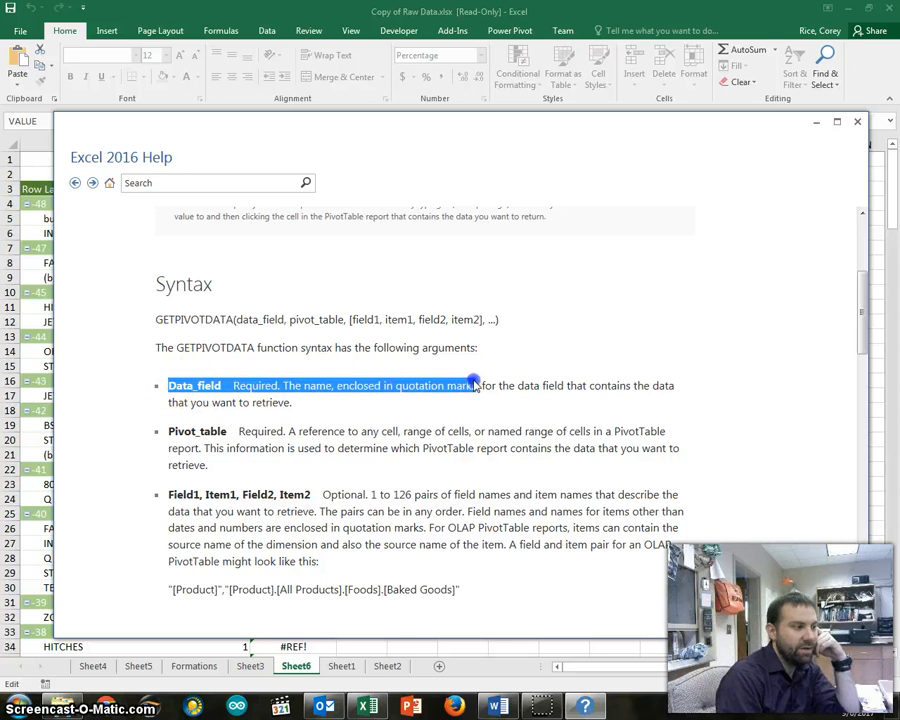
left_click_drag(477, 385, 479, 386)
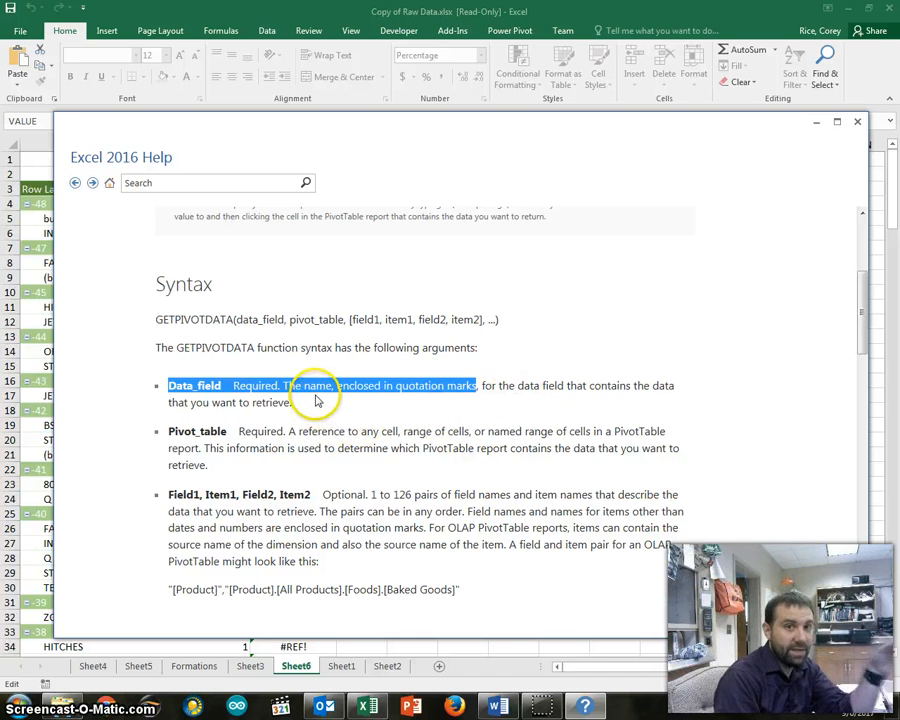
left_click(201, 432)
left_click_drag(168, 431, 348, 428)
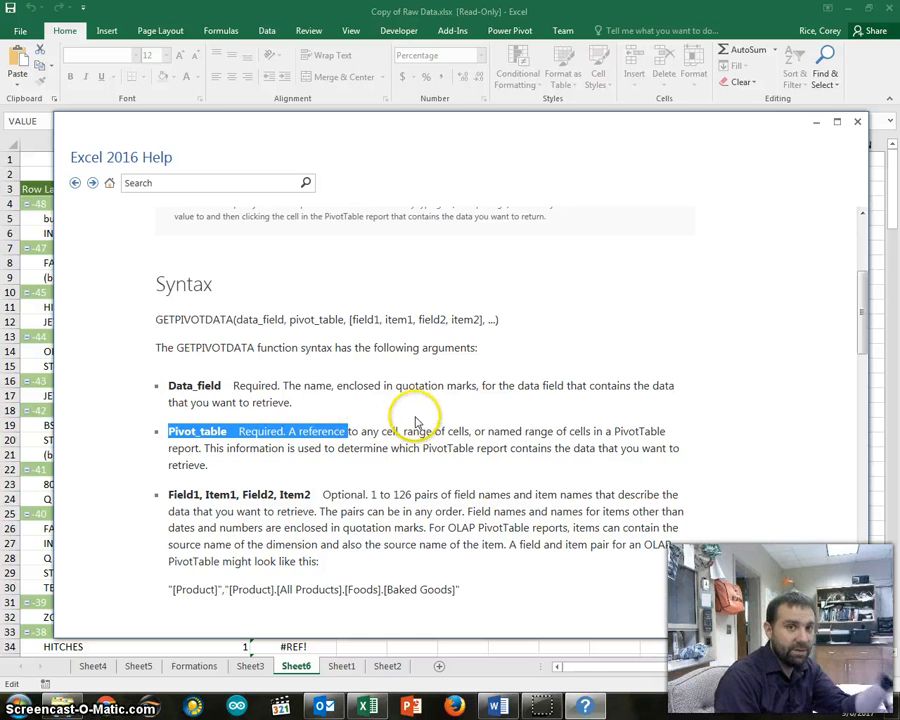
Read the description of the Field1, Item1, Field2, Item2 arguments and the sample OLAP field and item pair
scroll(416, 421, "down", 3)
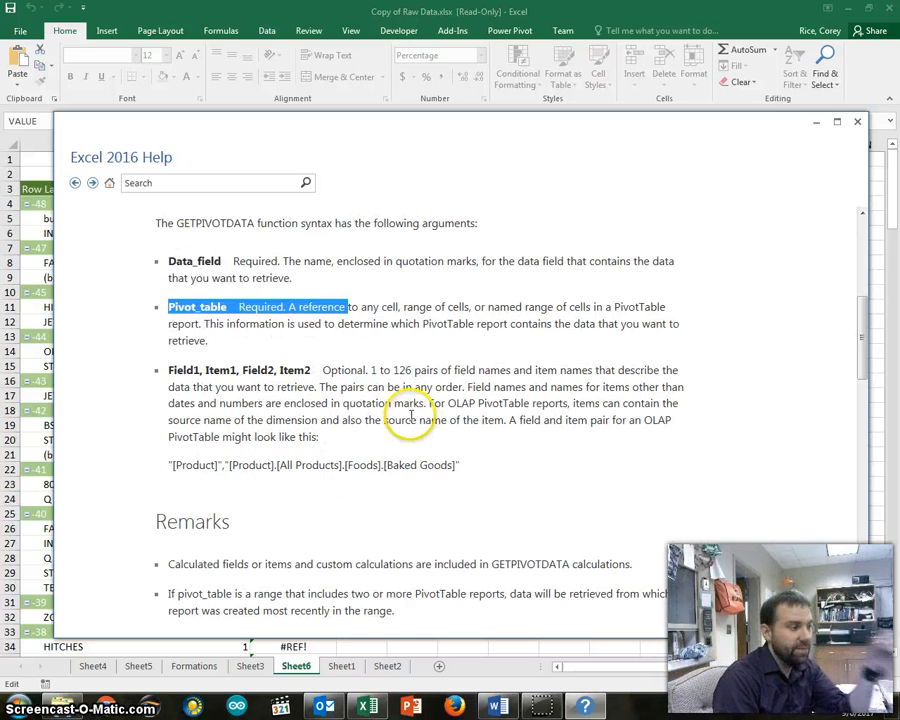
left_click_drag(168, 370, 240, 369)
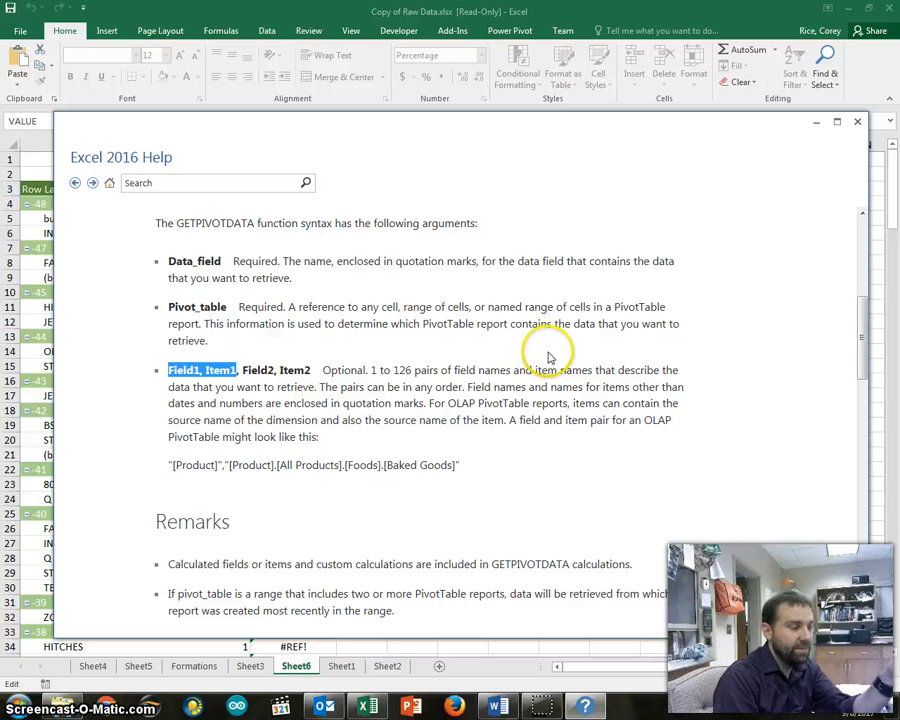
left_click_drag(170, 466, 458, 463)
left_click(505, 404)
Look through the remarks and example formulas in the GETPIVOTDATA article, and close the help window
scroll(505, 405, "down", 10)
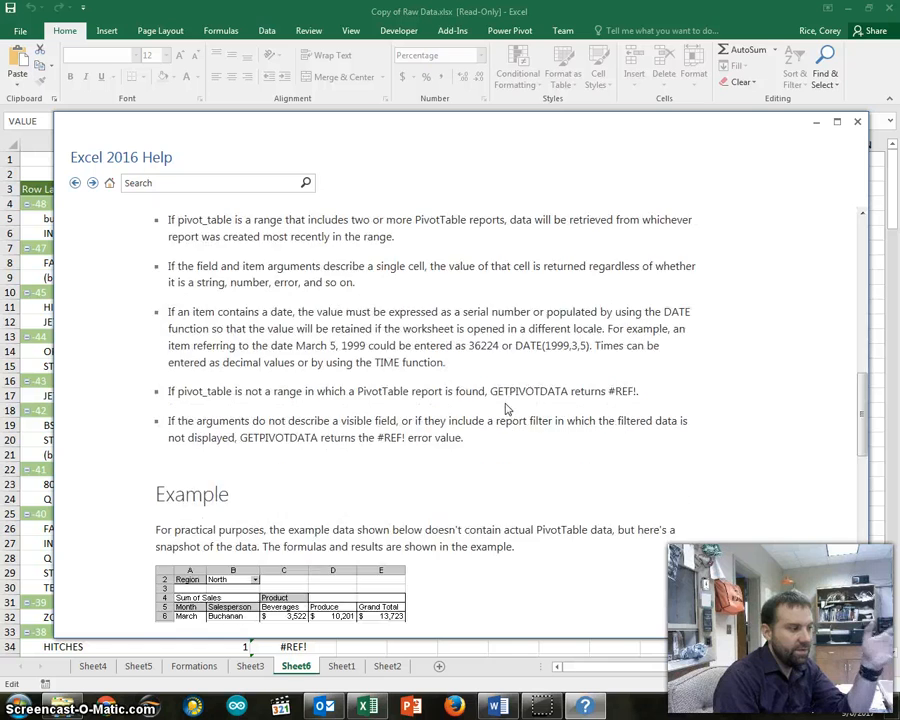
scroll(470, 385, "up", 1)
scroll(367, 362, "down", 8)
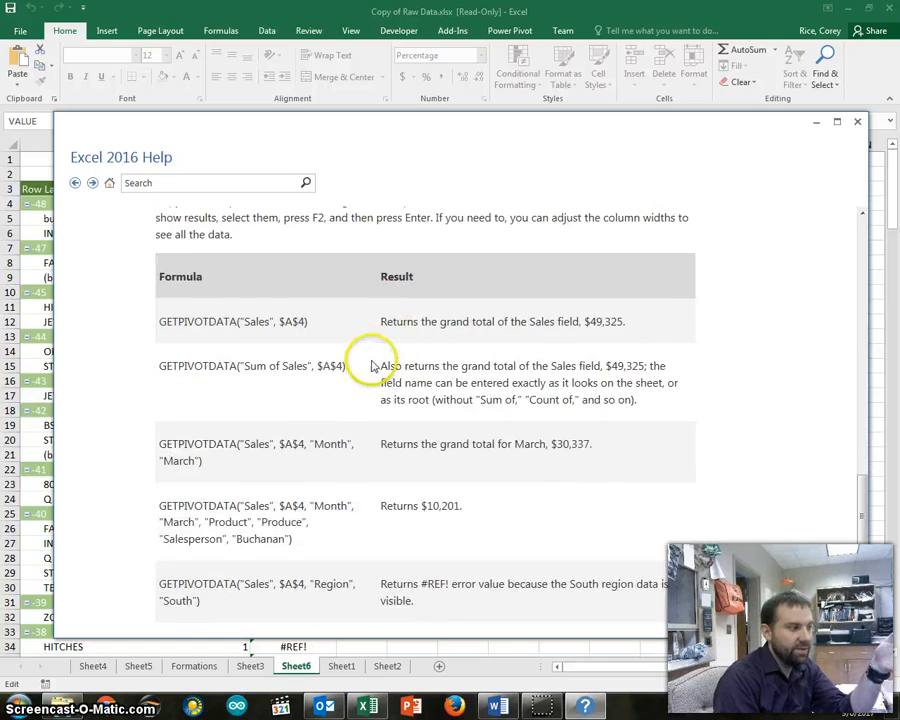
scroll(361, 353, "up", 5)
scroll(361, 353, "down", 5)
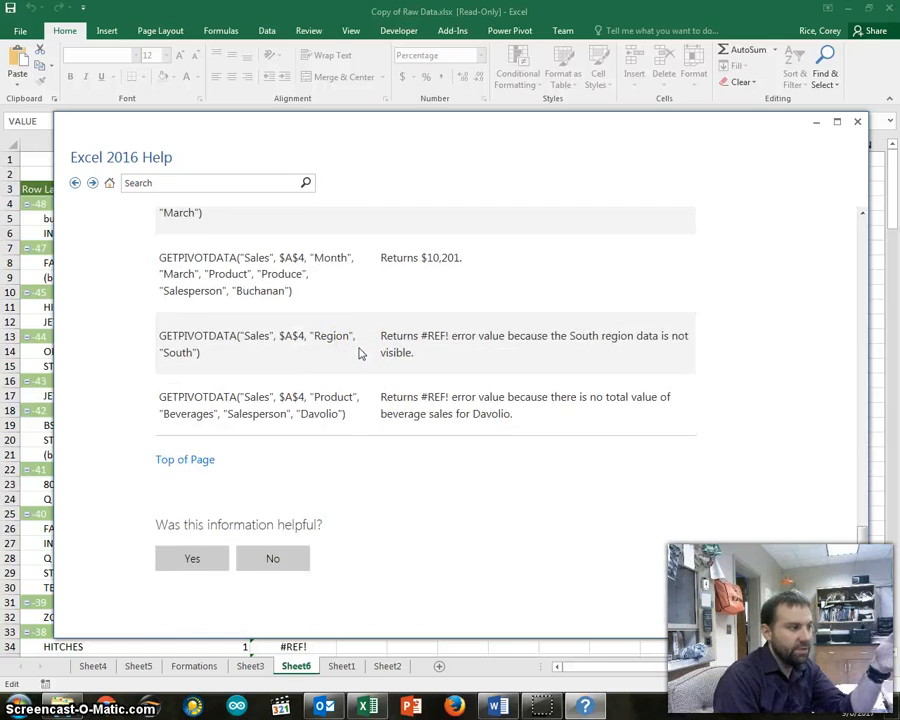
scroll(361, 353, "up", 20)
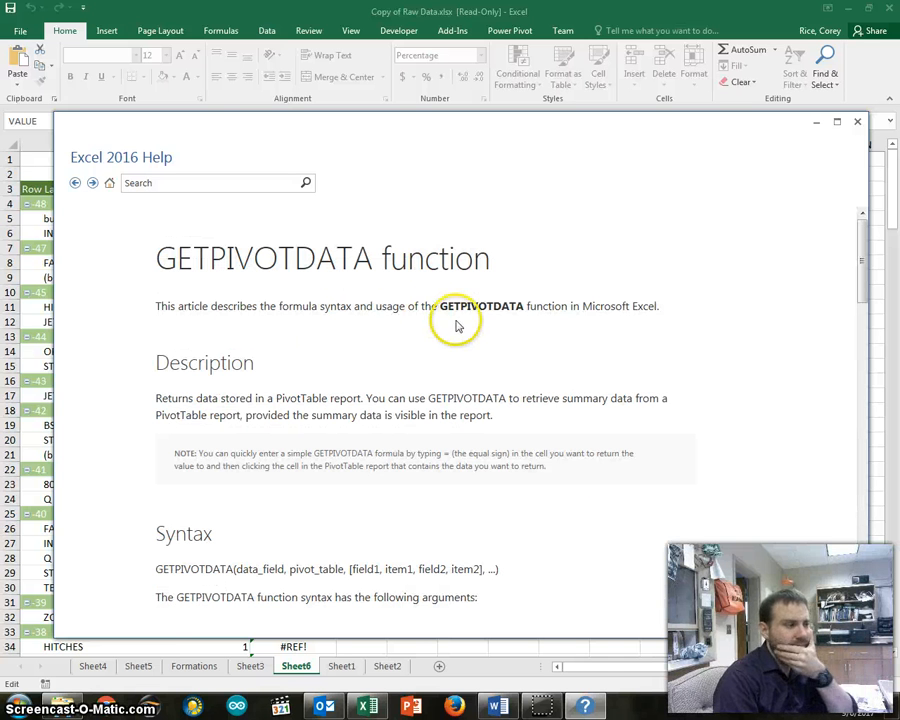
left_click(857, 123)
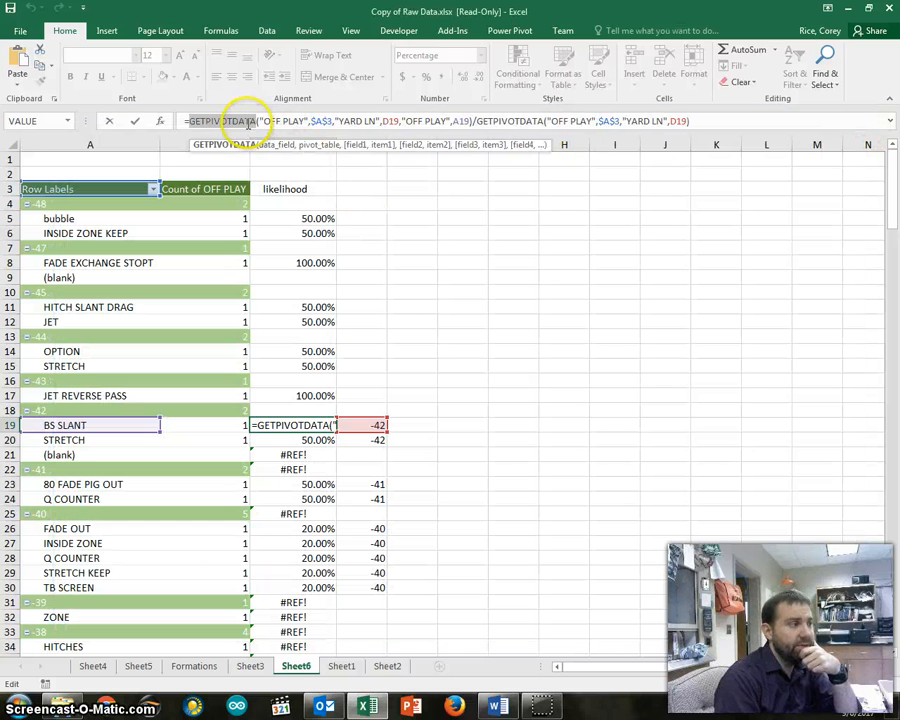
Examine the "OFF PLAY", $A$3 and "YARD LN" arguments in C19's GETPIVOTDATA formula, and close the formula
left_click(258, 121)
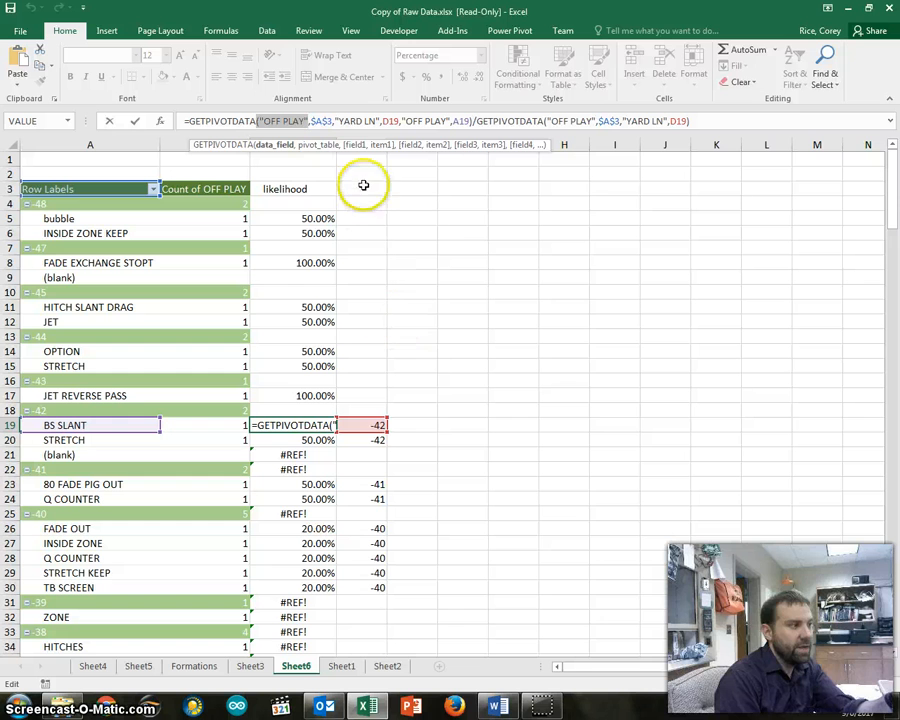
left_click(325, 120)
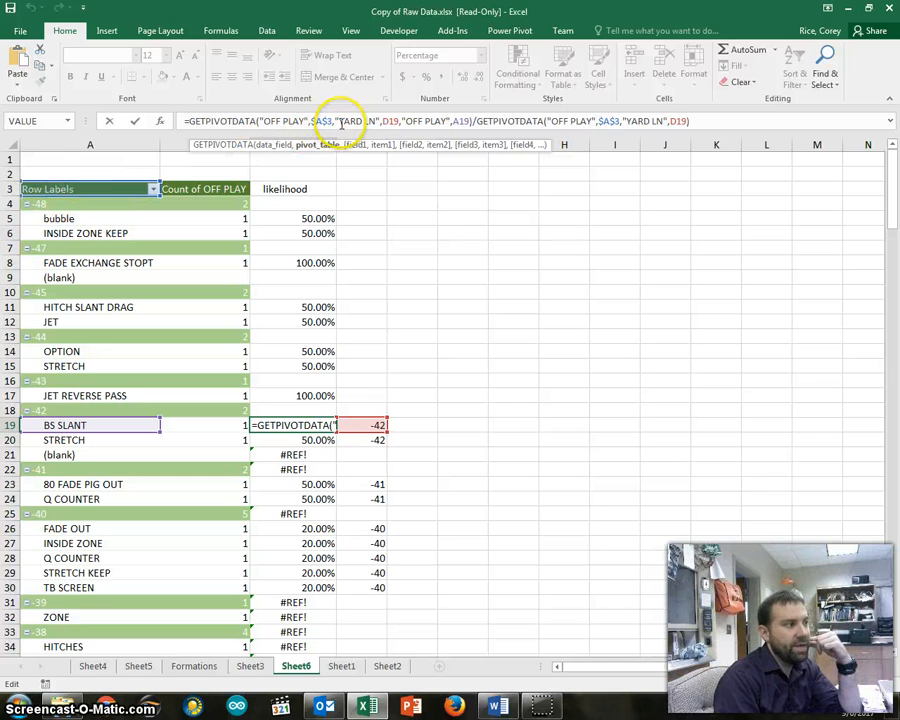
left_click_drag(371, 121, 385, 122)
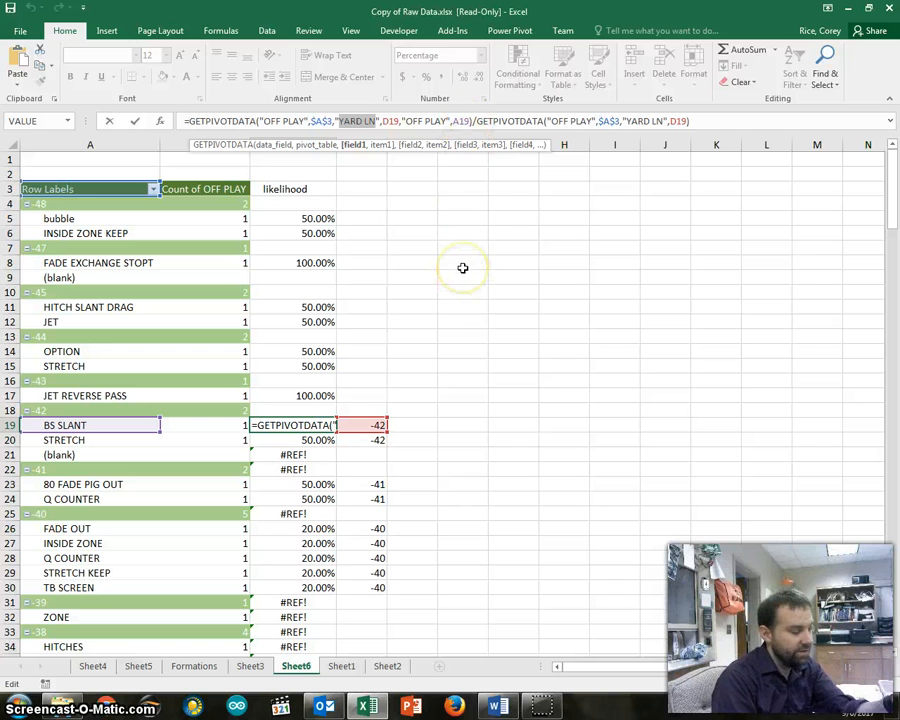
key("Return")
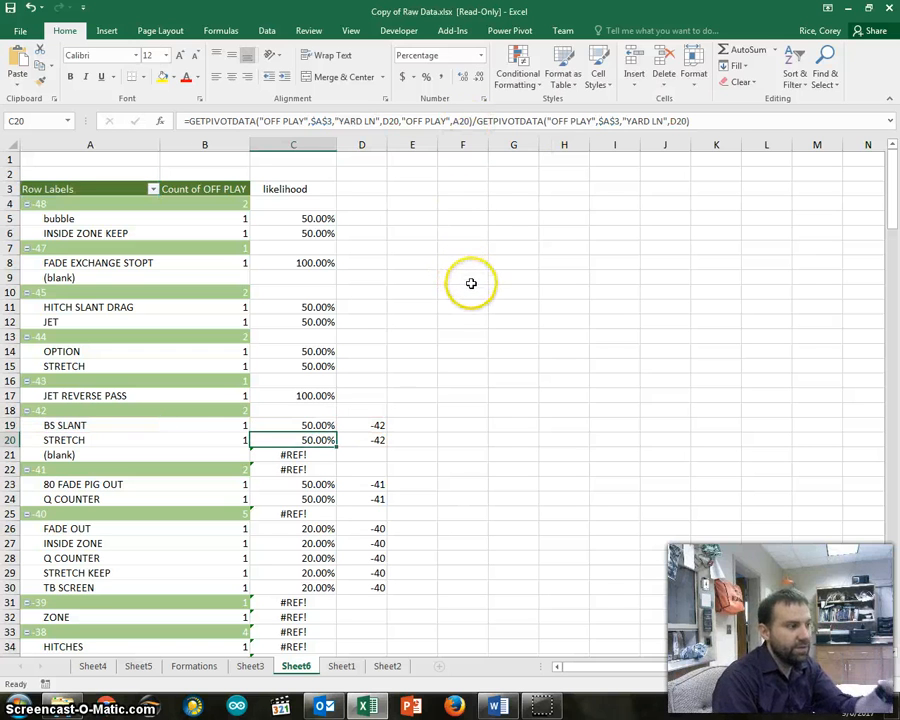
Replace the fixed likelihood in C14 with a GETPIVOTDATA reference to the OPTION count in B14
left_click(303, 350)
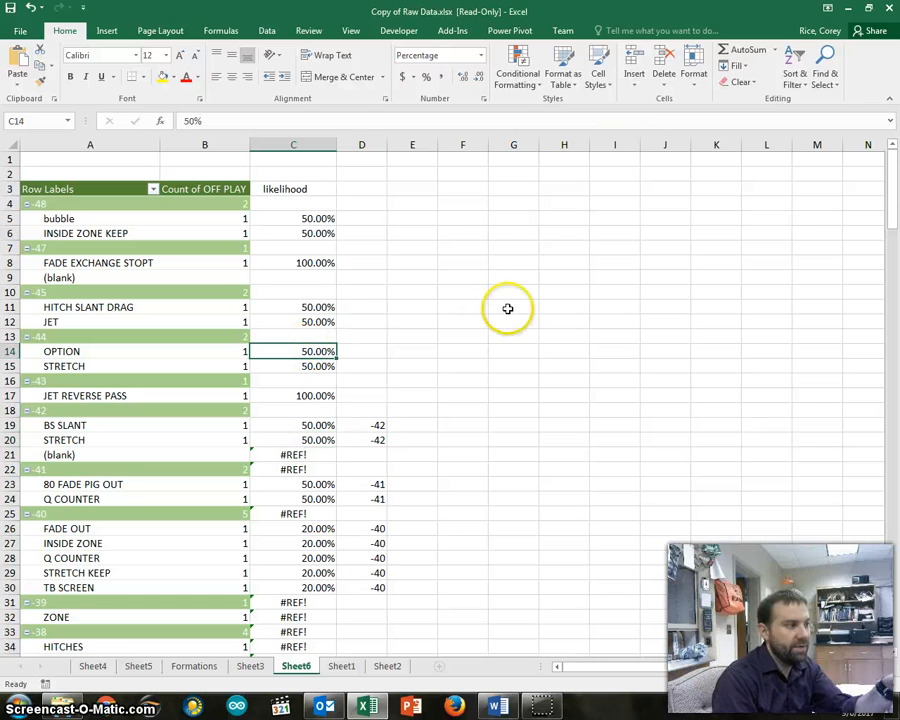
key("Delete")
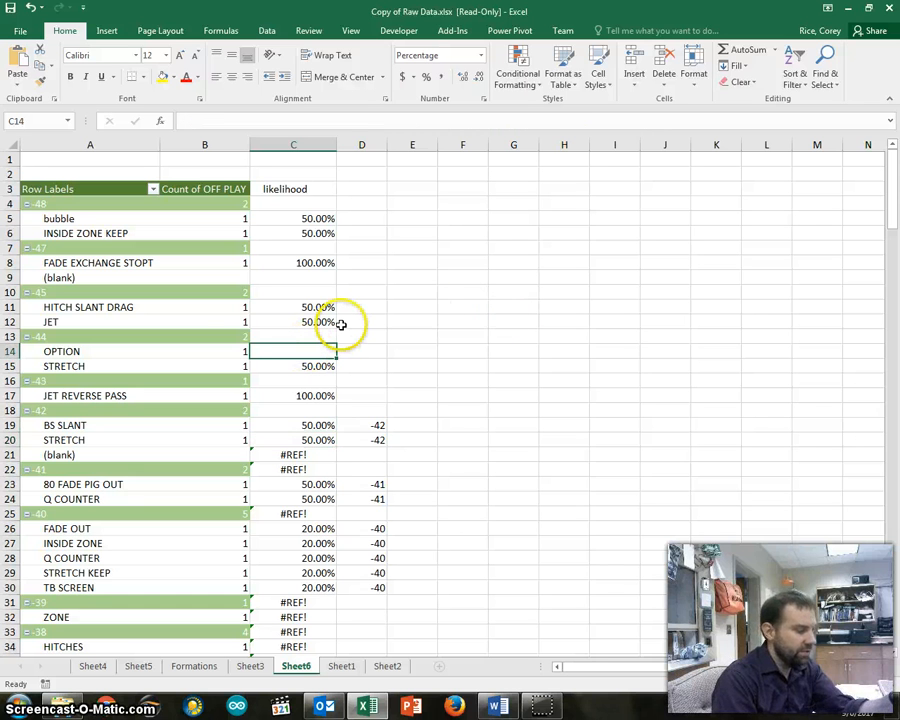
type("=")
left_click(203, 350)
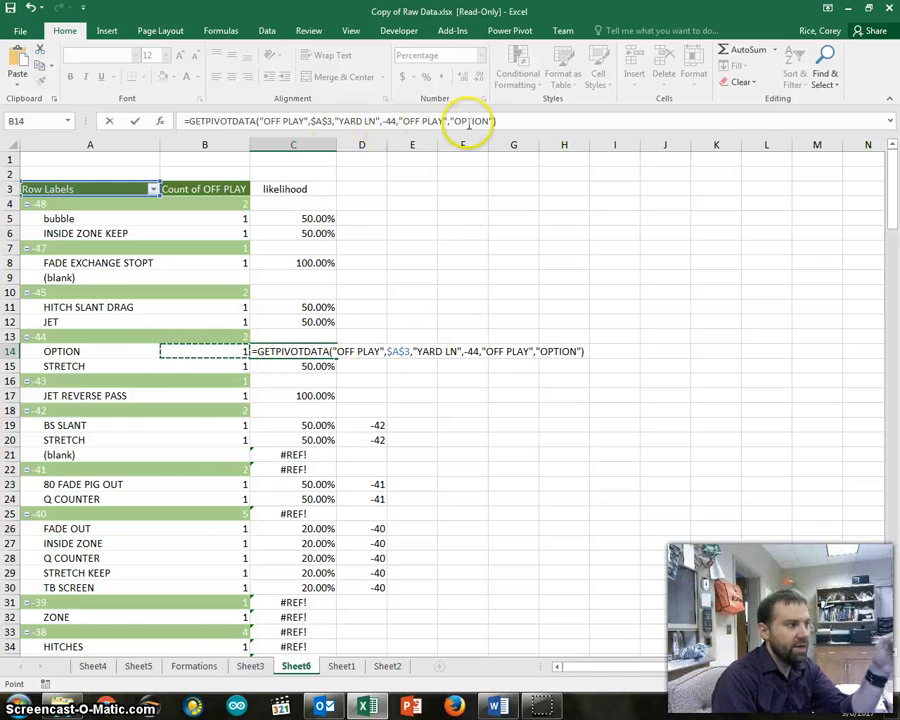
Examine the $A$3 pivot table argument and the "YARD LN", -44 field and item pair in C14's formula
left_click(512, 119)
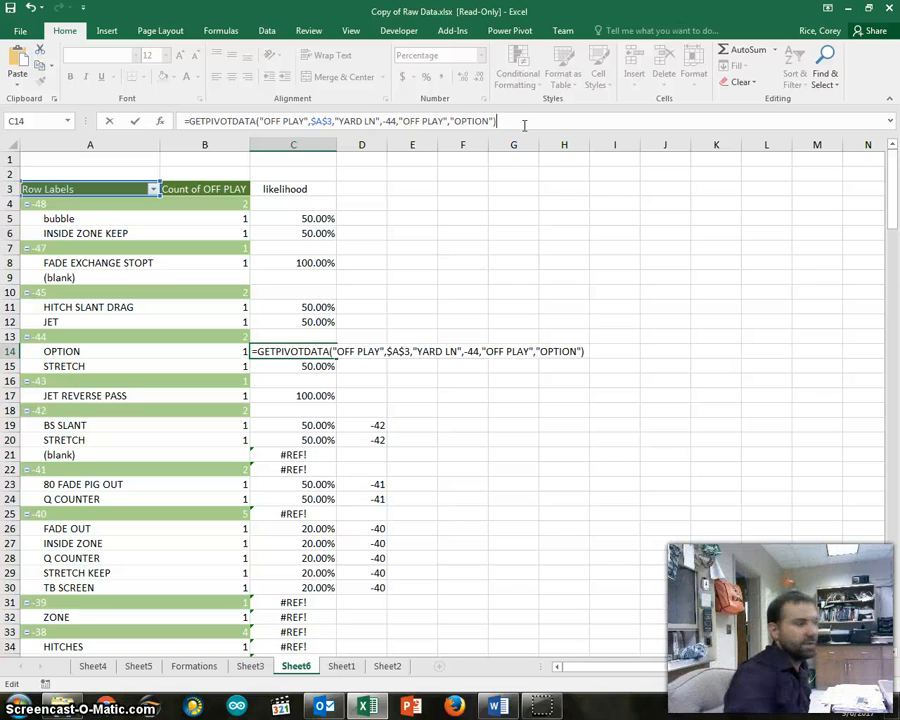
left_click(311, 121)
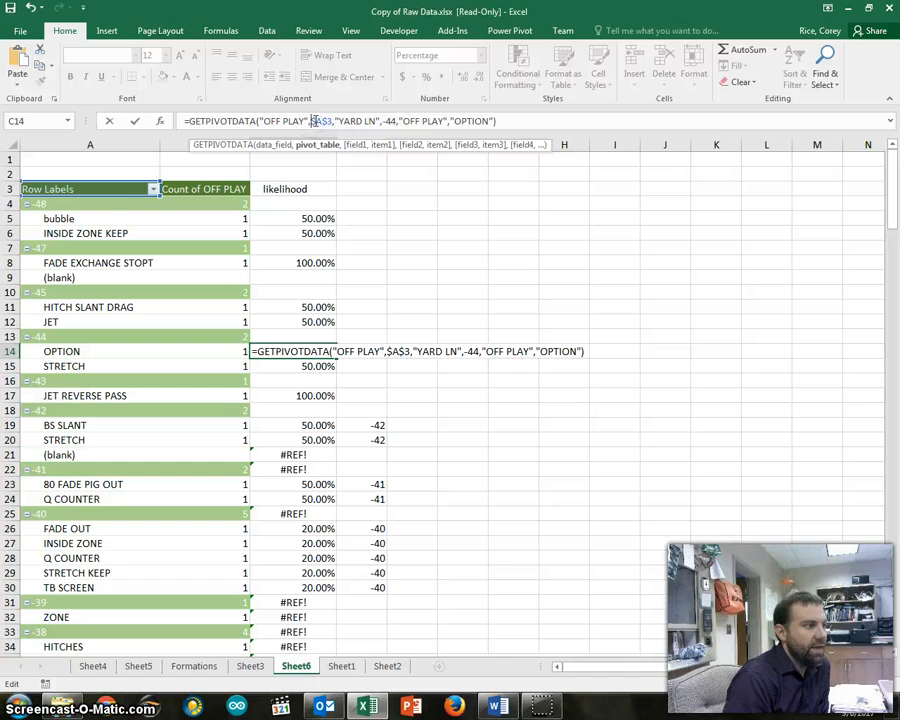
left_click(317, 150)
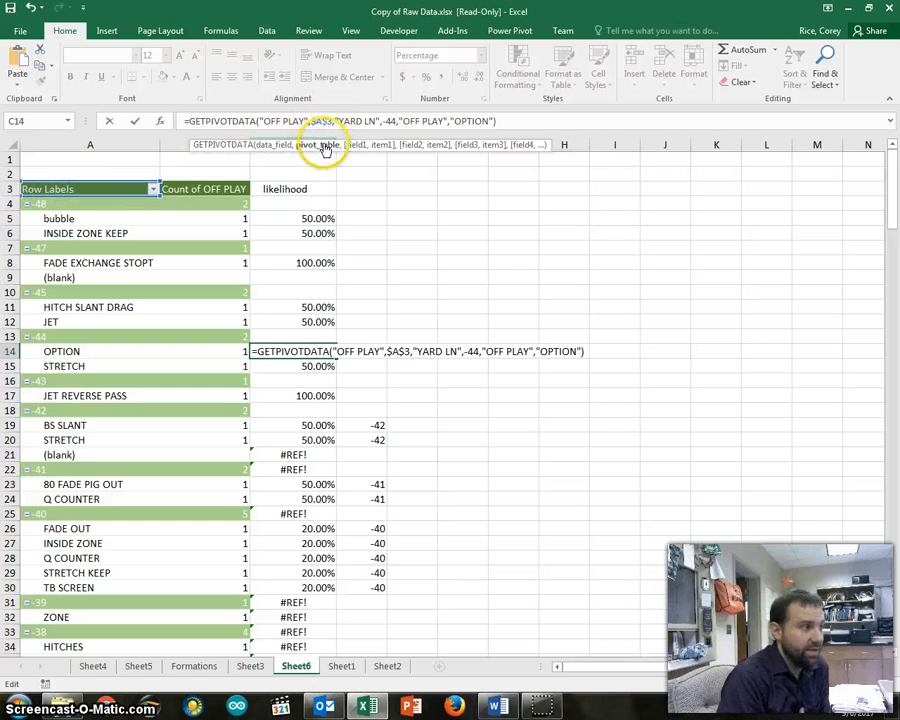
left_click(340, 121)
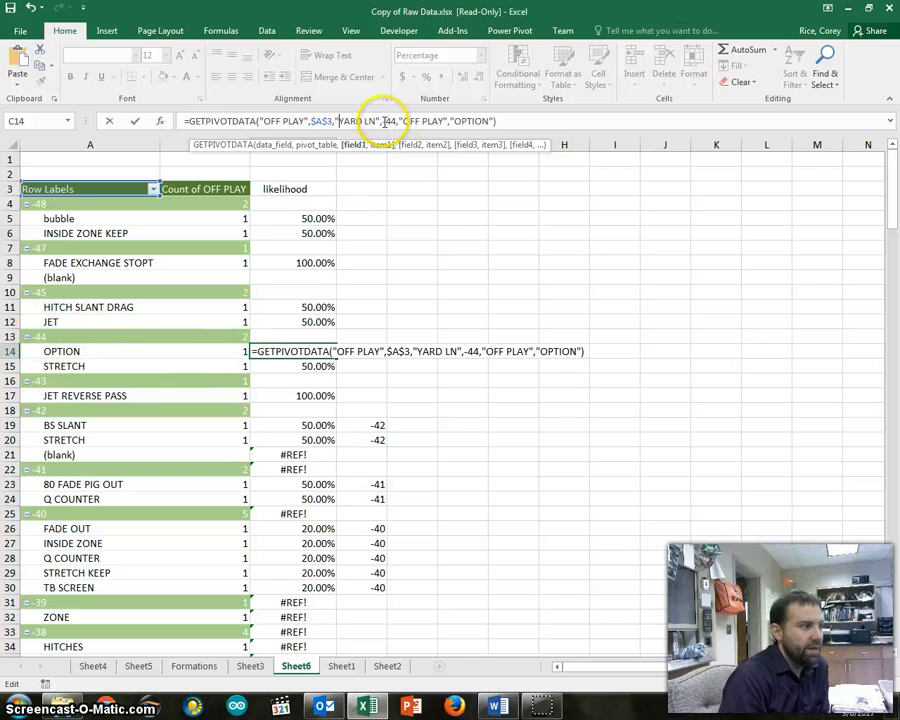
left_click_drag(381, 121, 396, 121)
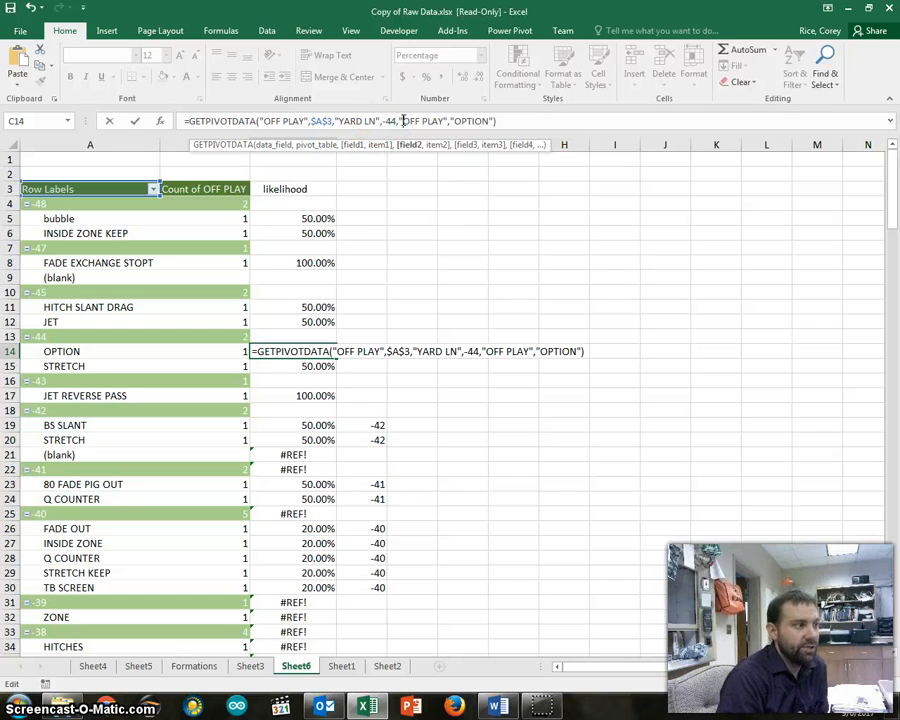
Replace the "OPTION" item in C14's GETPIVOTDATA formula with a reference to cell A14, and enter the formula
left_click_drag(409, 121, 488, 121)
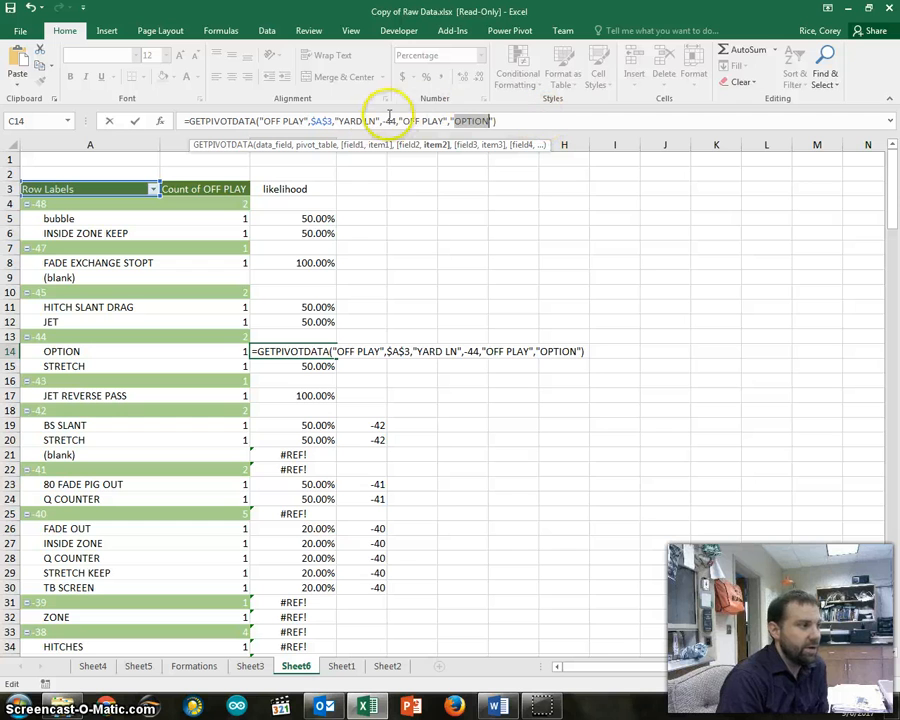
left_click(491, 121)
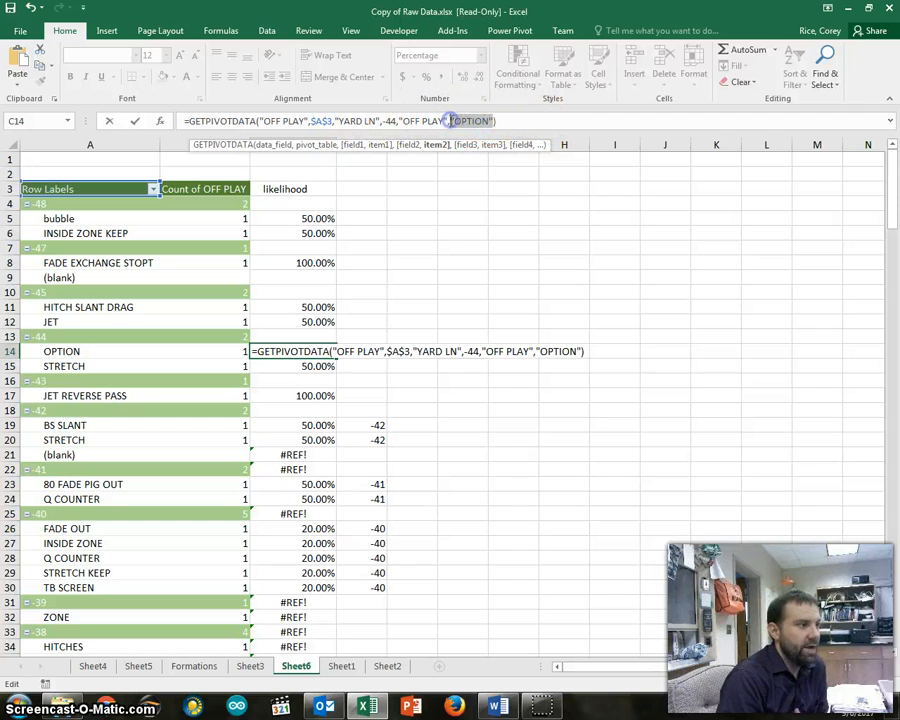
left_click(88, 351)
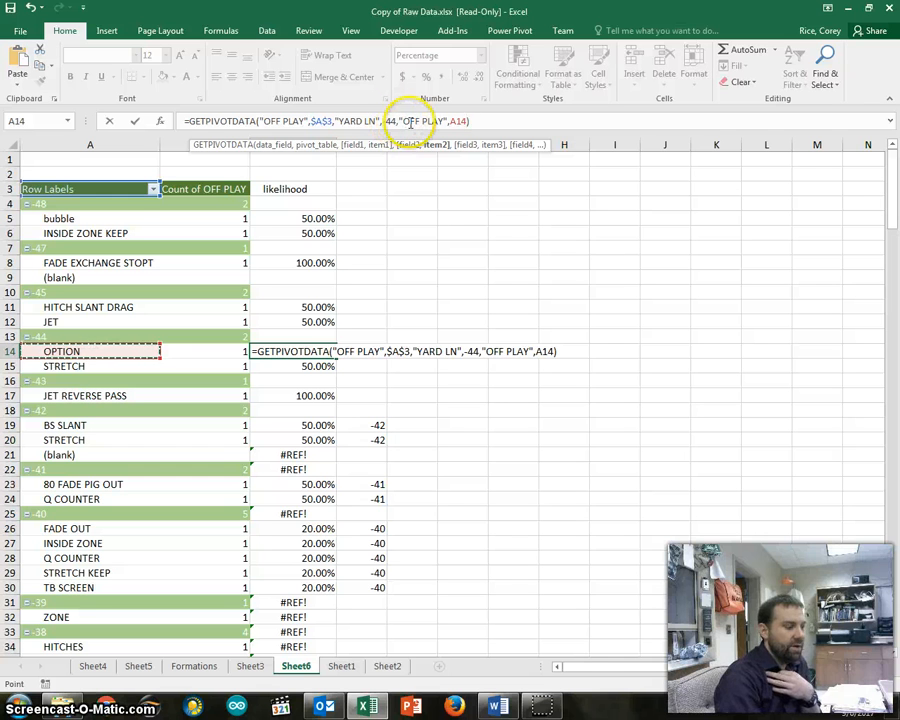
key("Return")
left_click(287, 350)
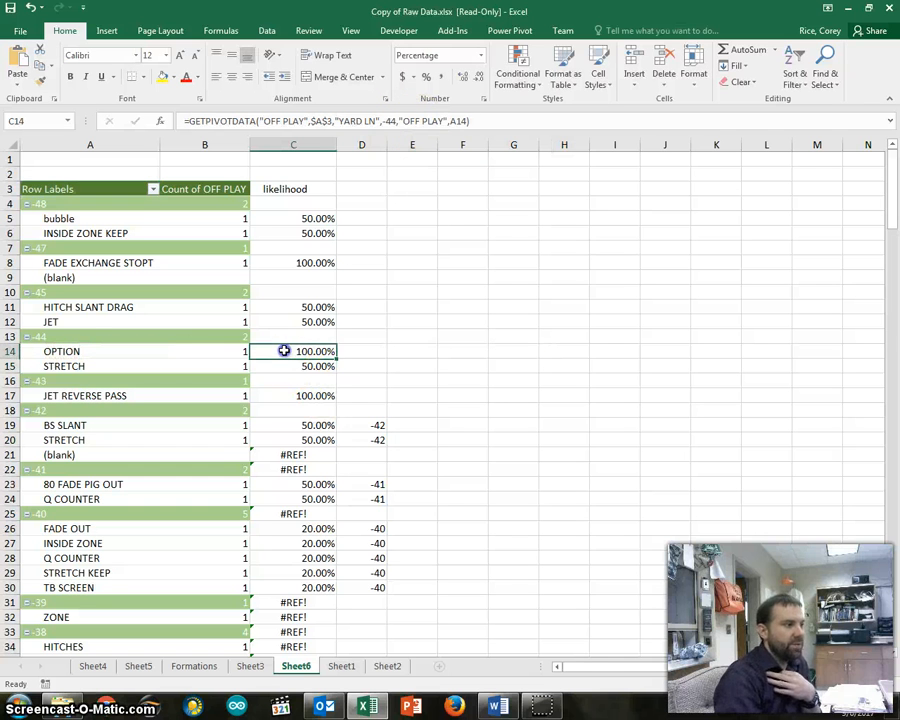
left_click(466, 121)
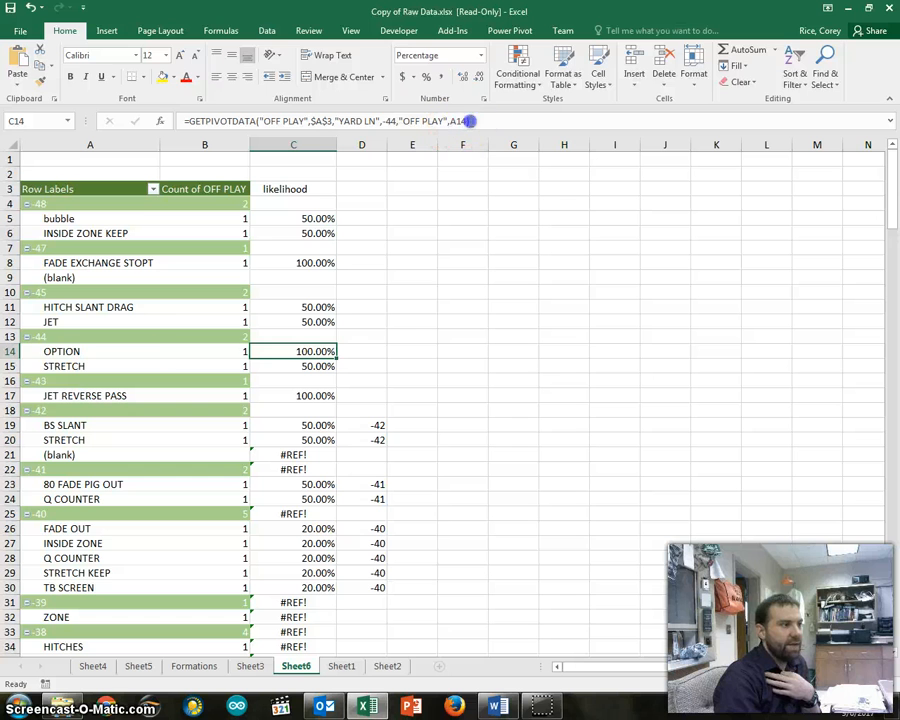
key("Return")
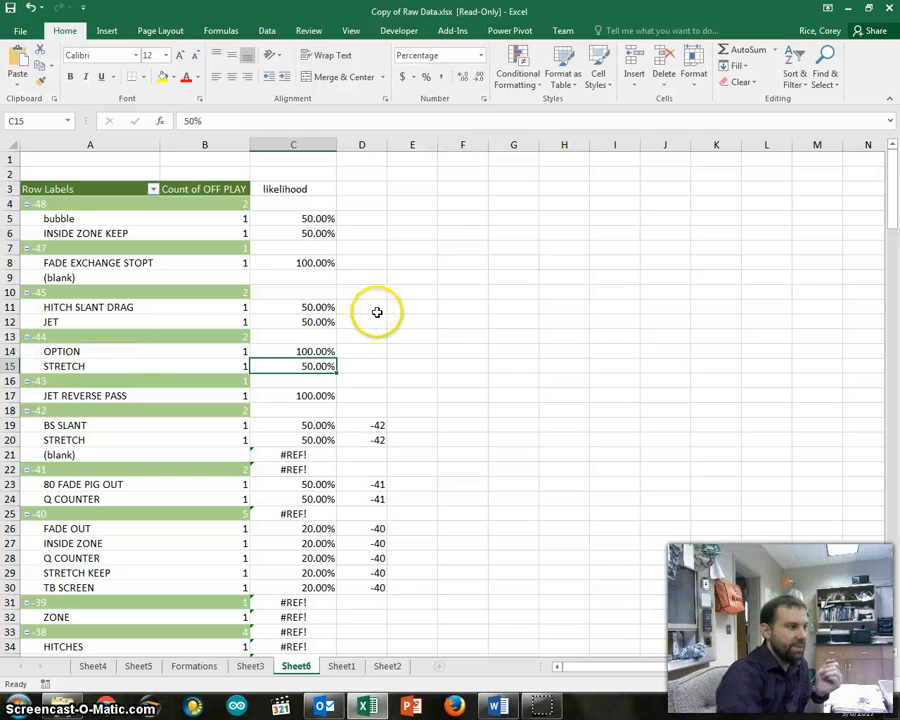
Fill C14's GETPIVOTDATA formula down to the STRETCH row in C15
left_click(334, 352)
left_click_drag(340, 356, 336, 370)
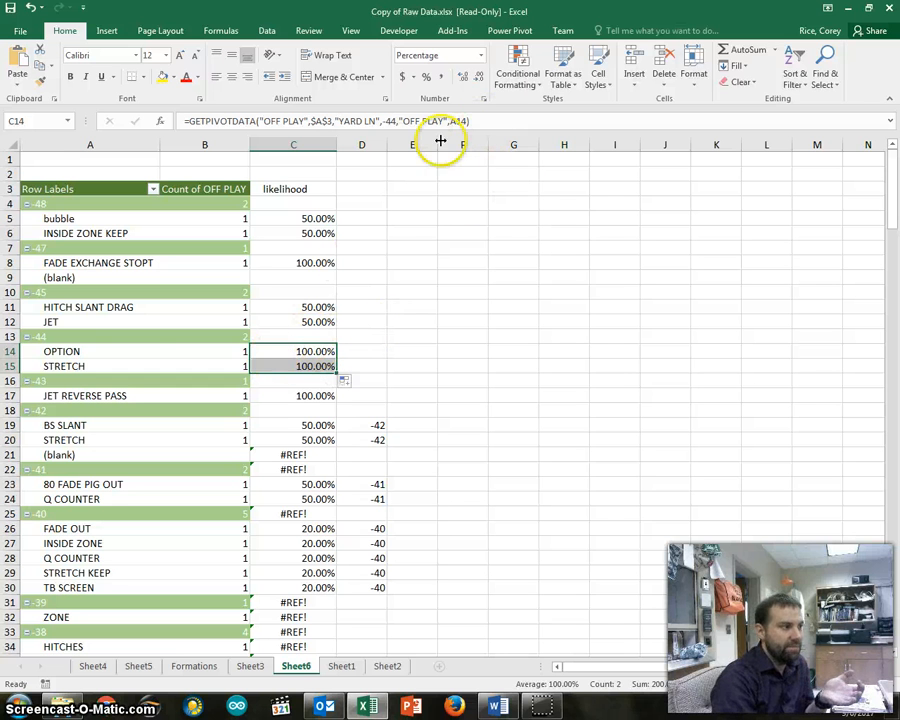
left_click(490, 121)
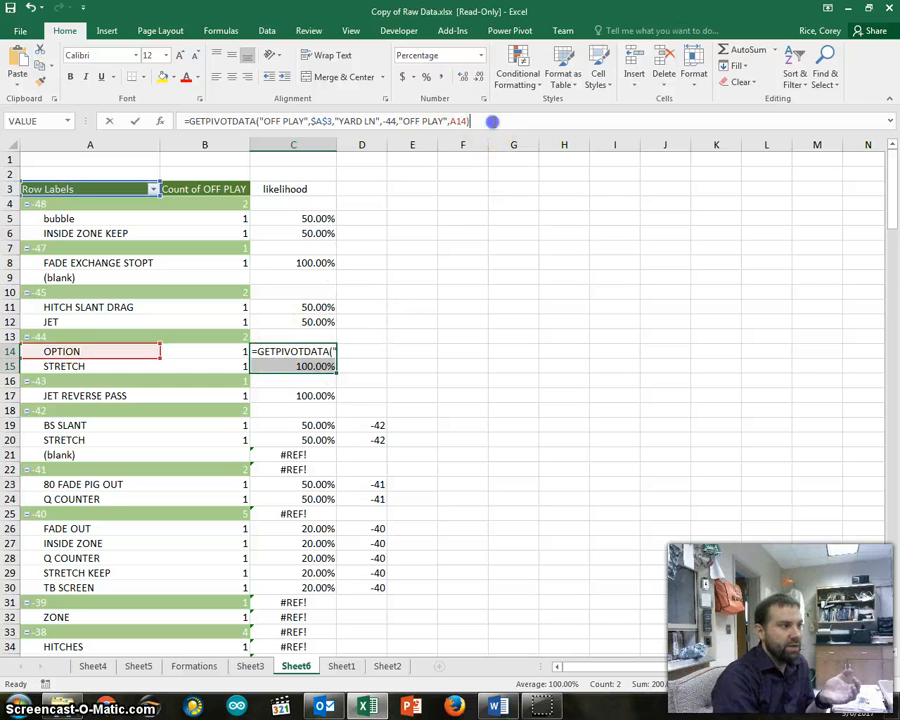
left_click(374, 335)
Change the number format of C14:C15 to General
left_click_drag(307, 348, 312, 368)
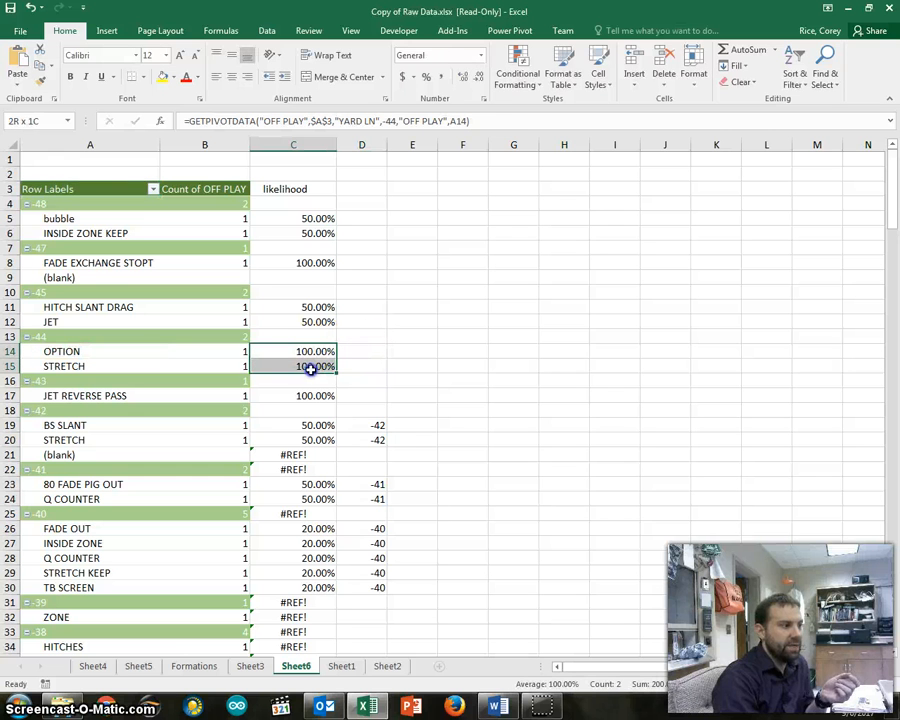
left_click(481, 55)
left_click(455, 83)
left_click(404, 309)
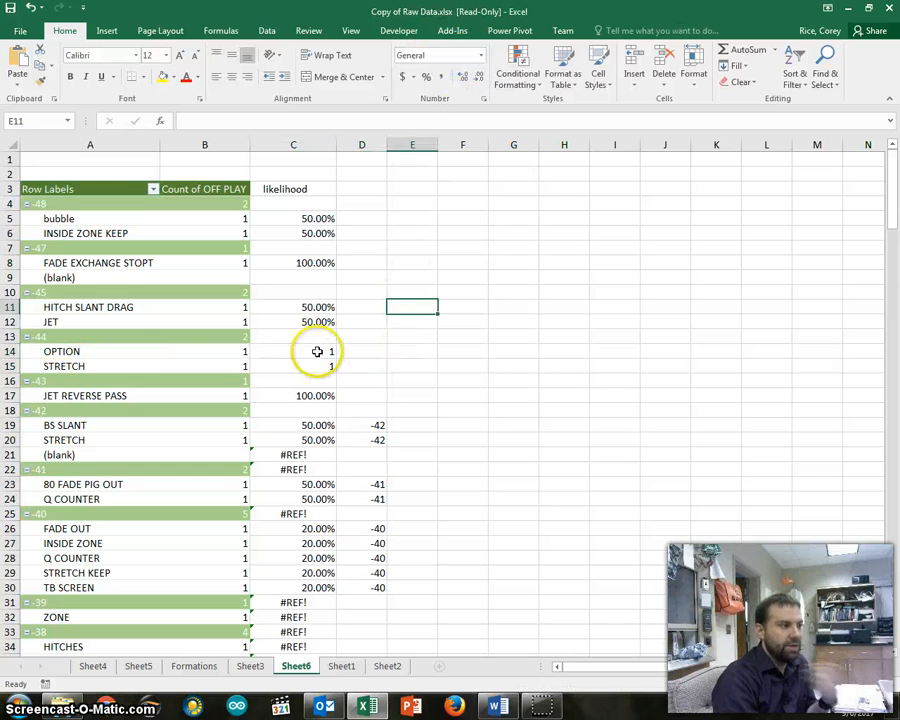
Extend C14's formula to divide the OPTION count by the -44 yard line total in B13
left_click(228, 352)
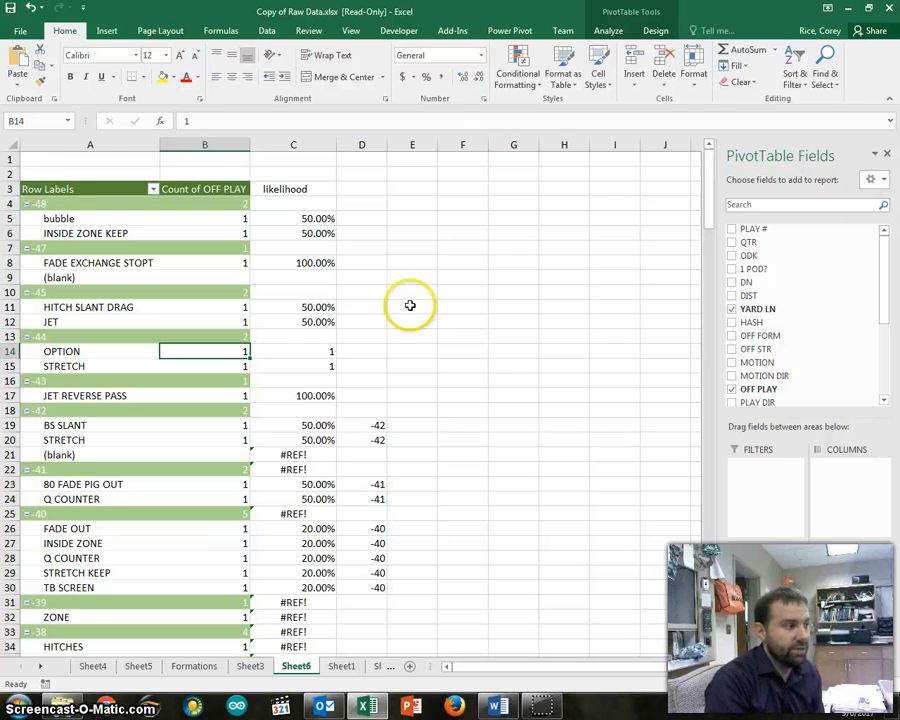
left_click(307, 350)
left_click(481, 118)
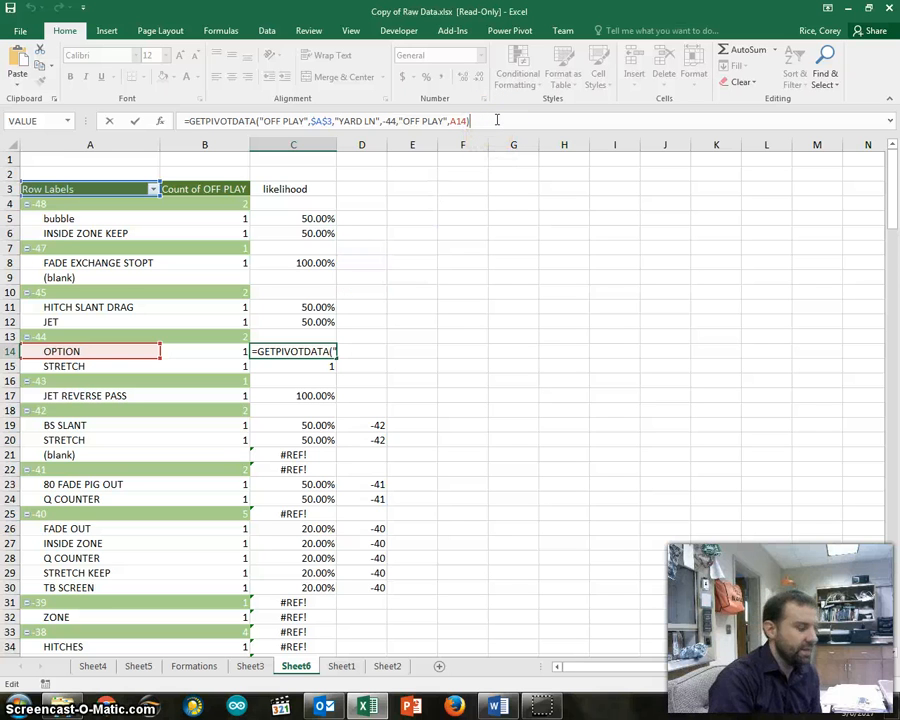
type("/")
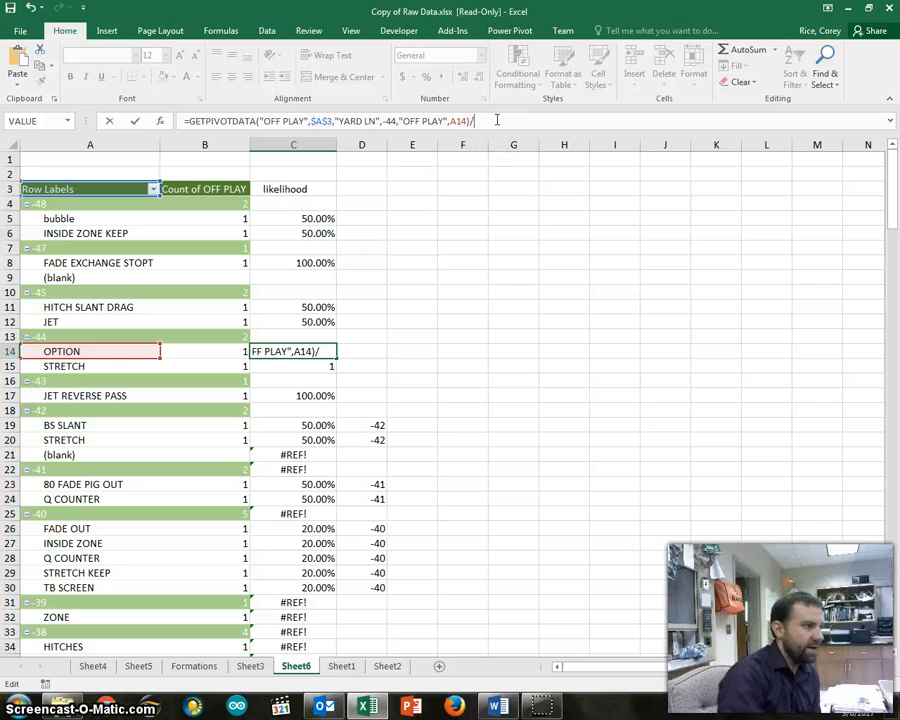
left_click(228, 338)
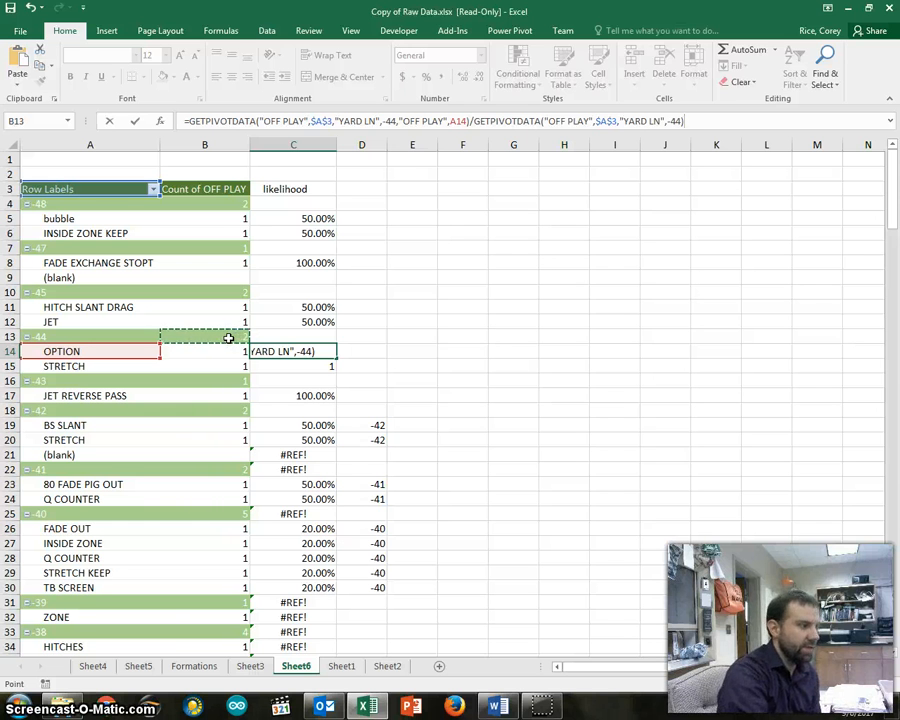
key("Return")
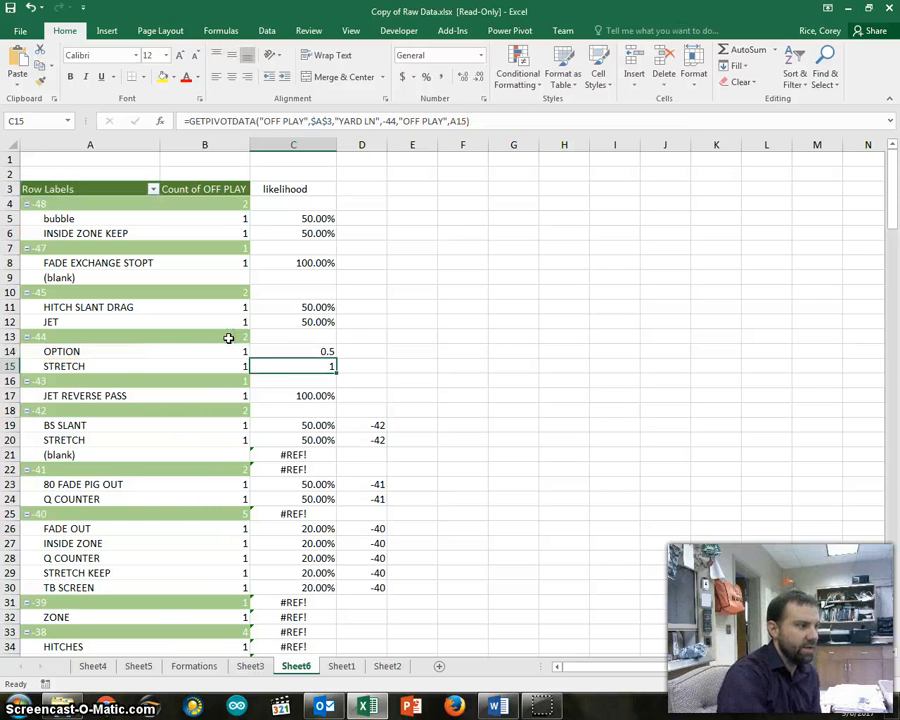
Examine the divisor in C14's formula with its "OFF PLAY", $A$3 and "YARD LN", -44 arguments, and close the formula
left_click(318, 351)
left_click(690, 118)
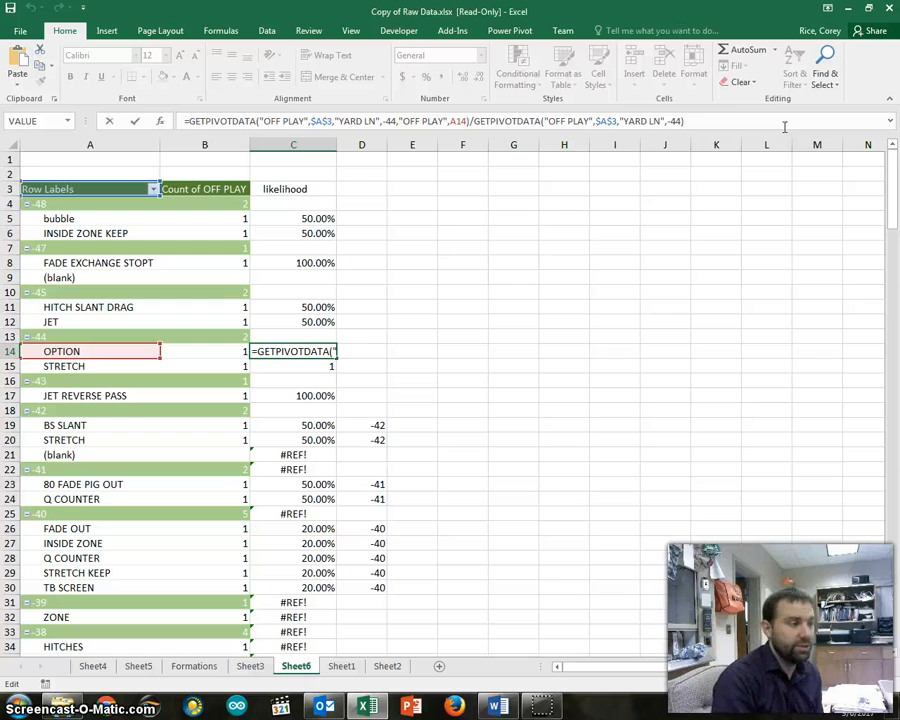
left_click_drag(760, 125, 470, 121)
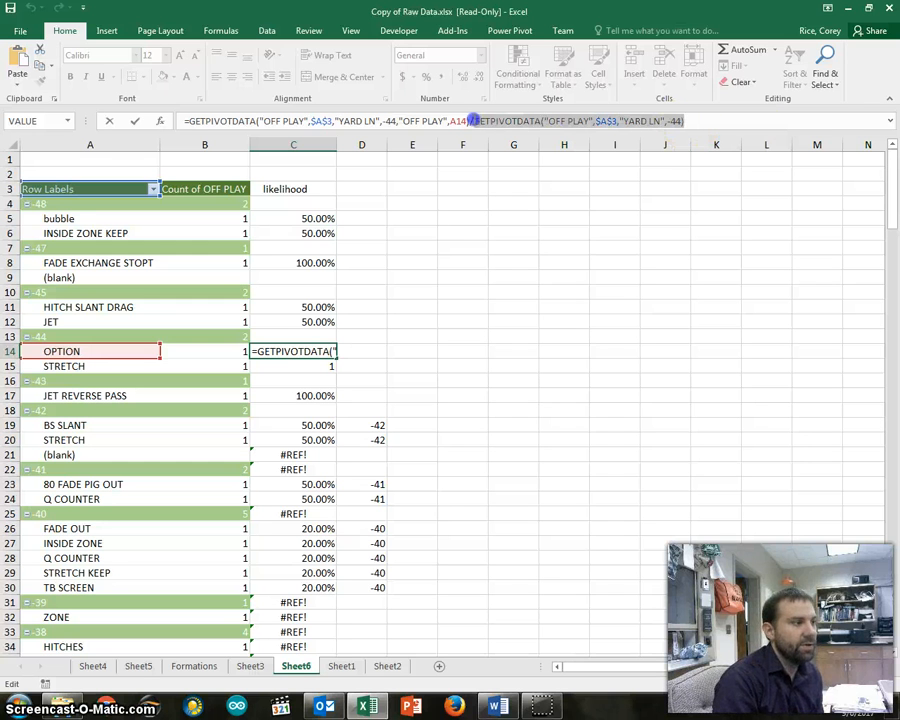
left_click(472, 121)
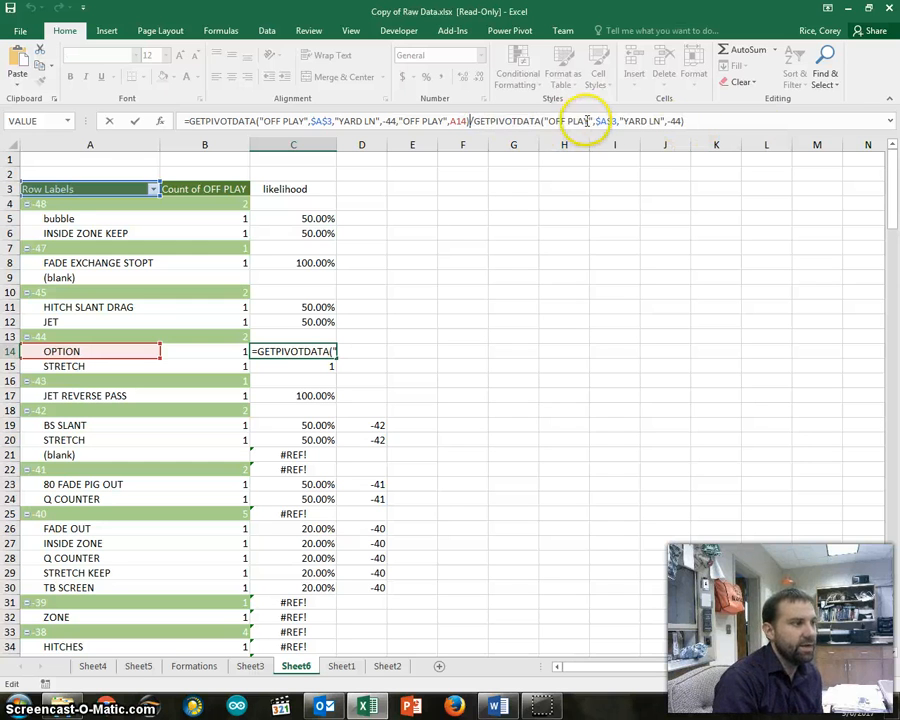
left_click_drag(619, 121, 556, 121)
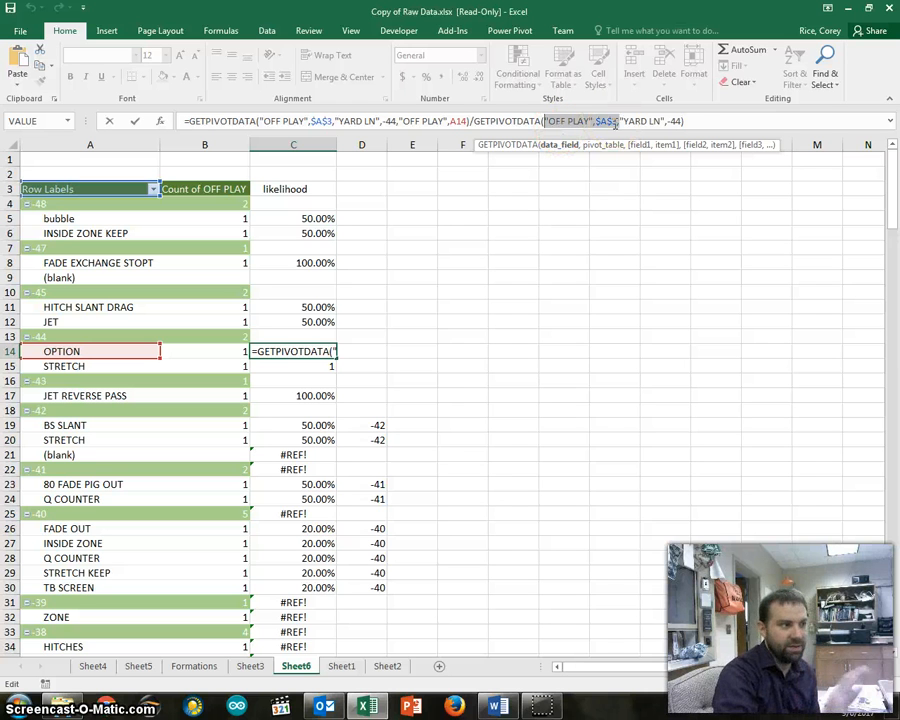
double_click(656, 121)
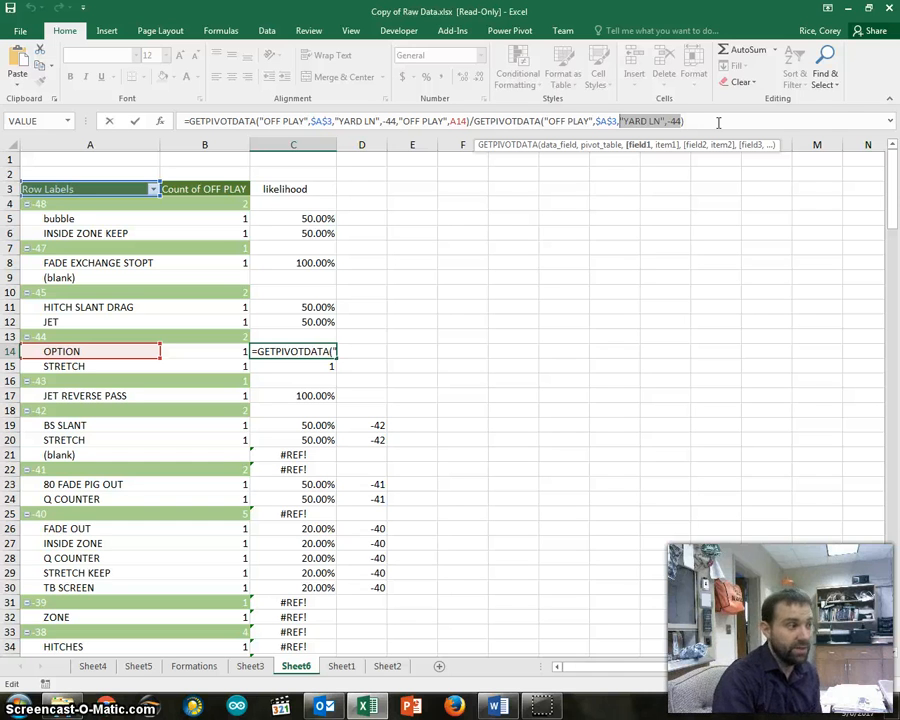
key("Return")
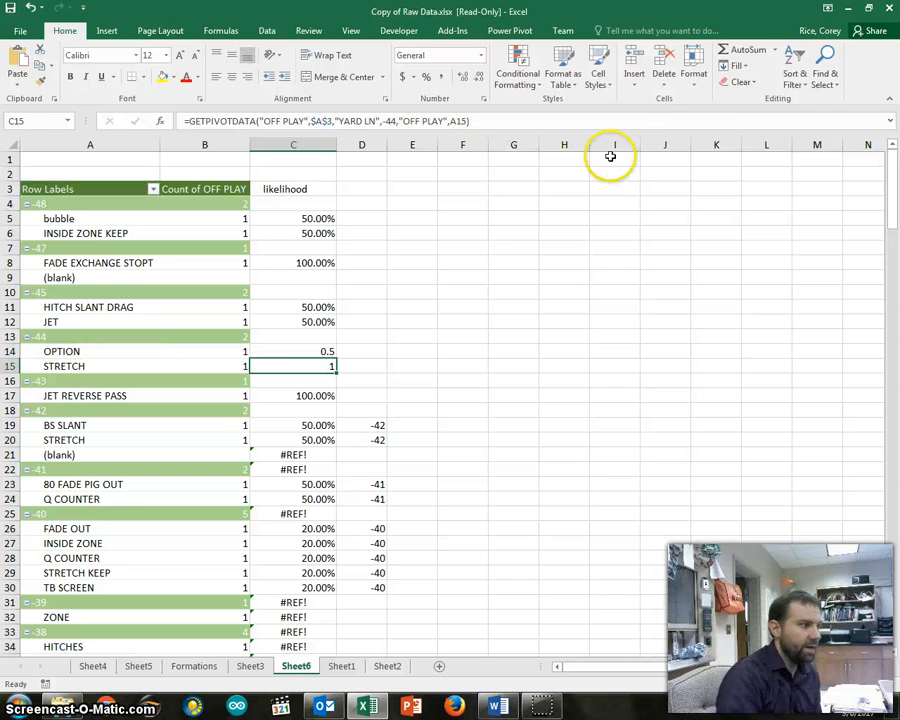
Fill C14's division formula down to C15 for the STRETCH play
left_click(303, 352)
left_click_drag(337, 358, 337, 372)
left_click(700, 120)
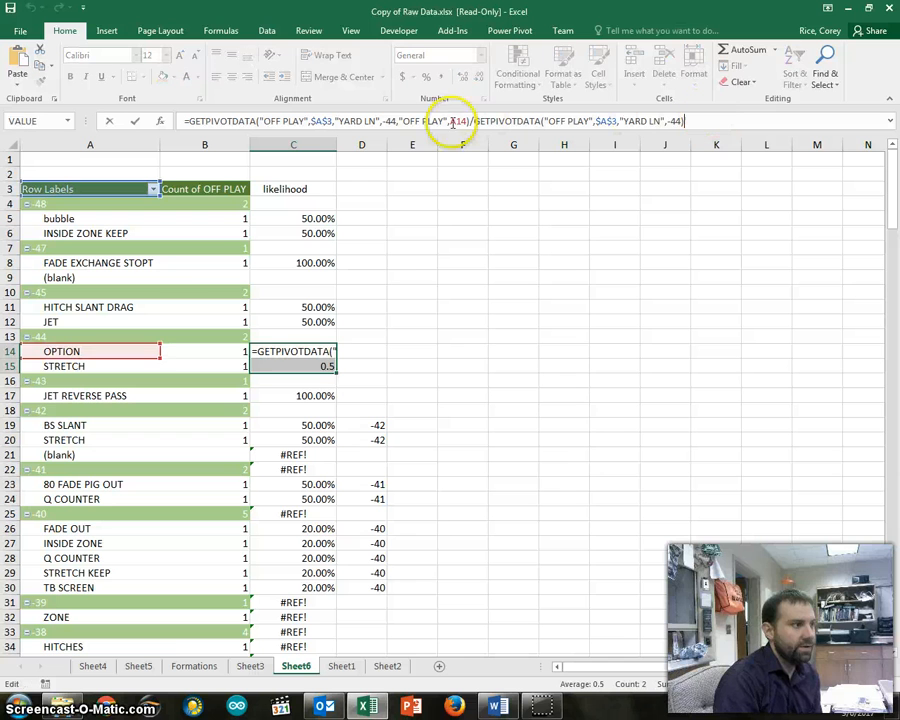
left_click(361, 350)
Compare the play references in the formulas of C14 and C15, closing each formula without changing it
left_click(307, 350)
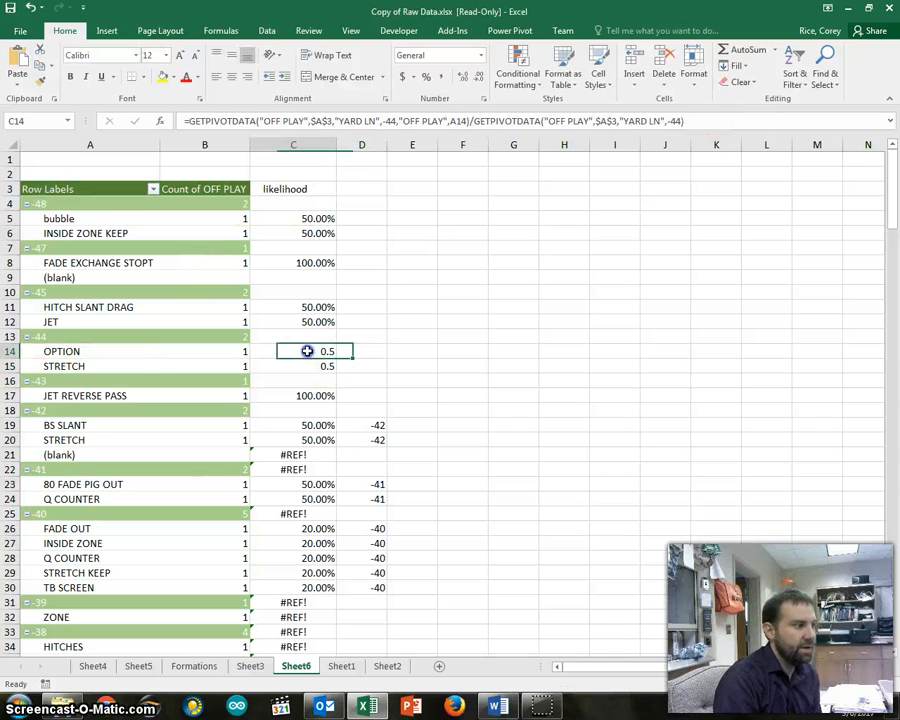
left_click(716, 119)
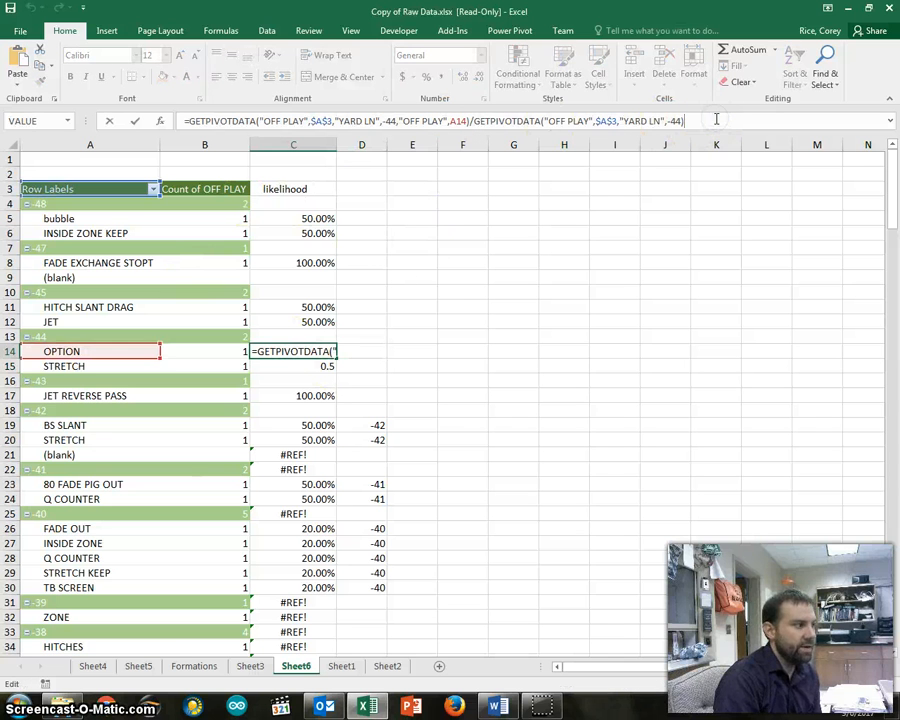
left_click(462, 290)
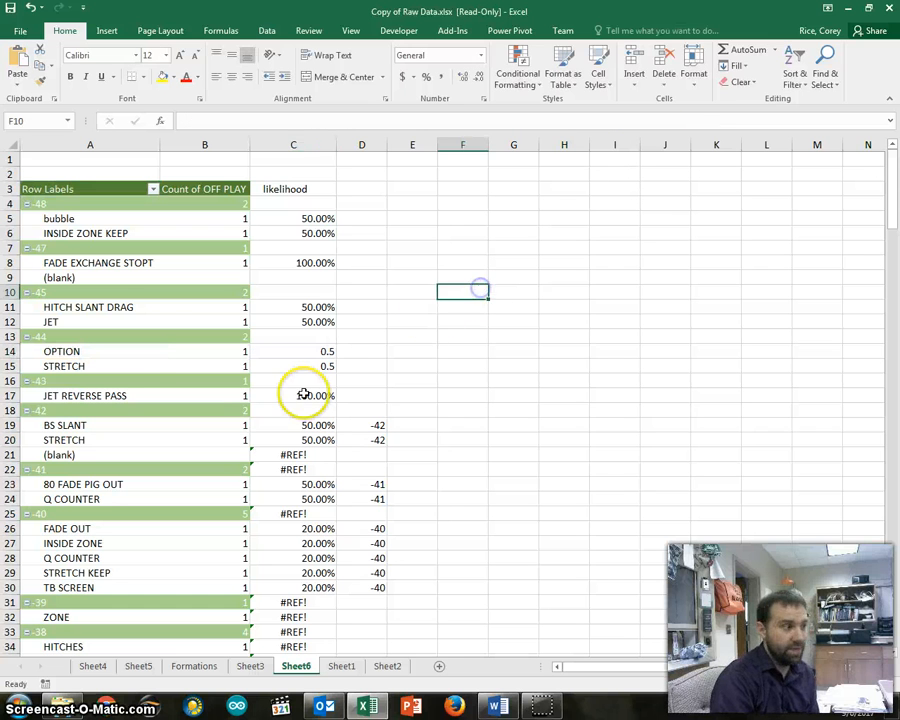
left_click(293, 365)
left_click(690, 120)
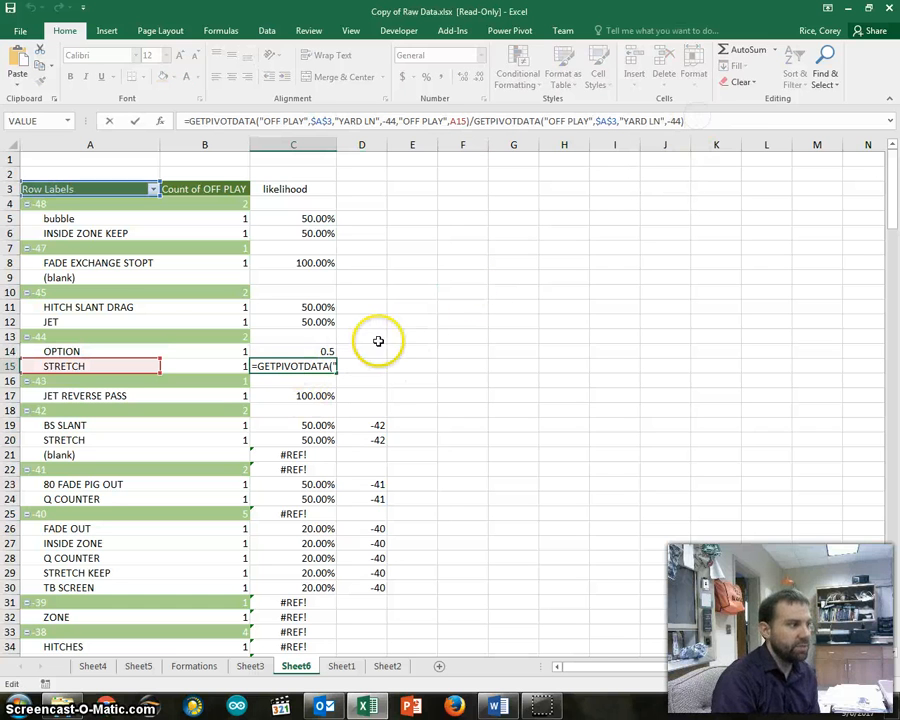
left_click(512, 338)
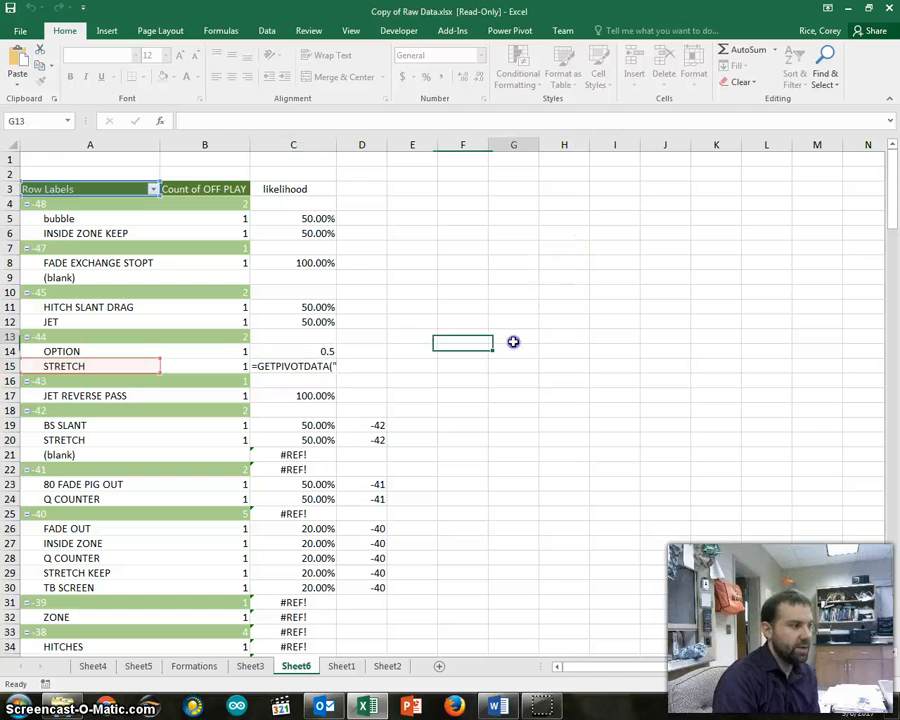
Enter -44 in D14 and D15 as the yard line value beside the OPTION and STRETCH plays
left_click(372, 348)
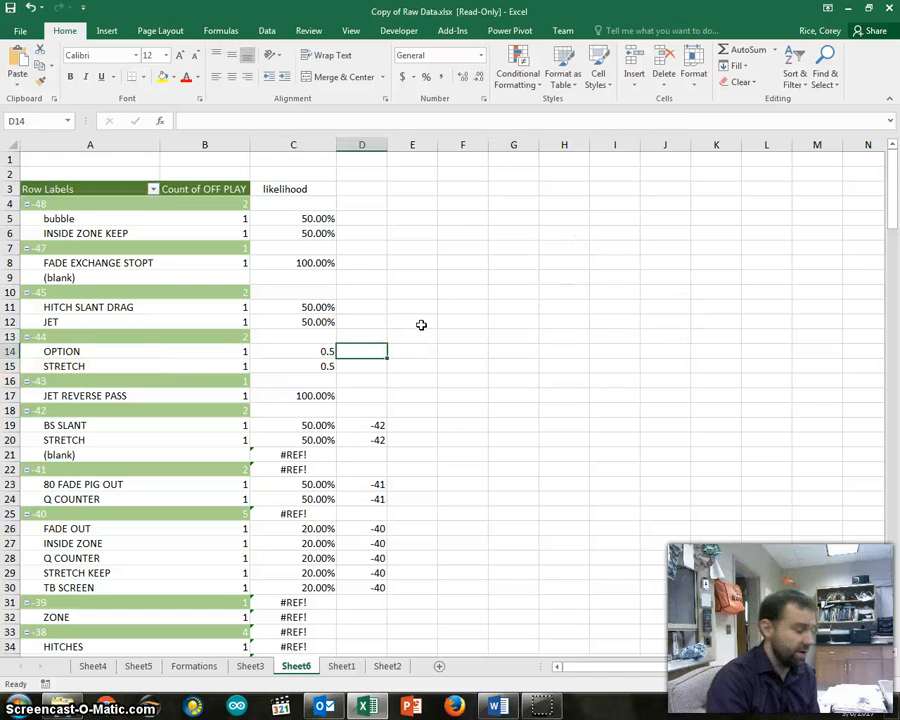
type("-44")
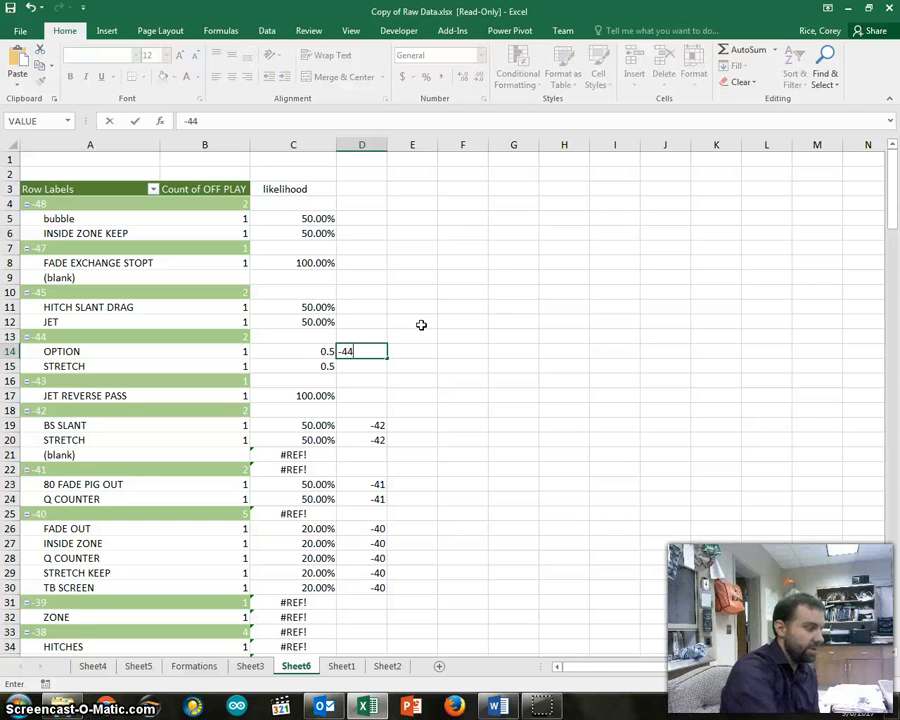
key("Return")
type("-")
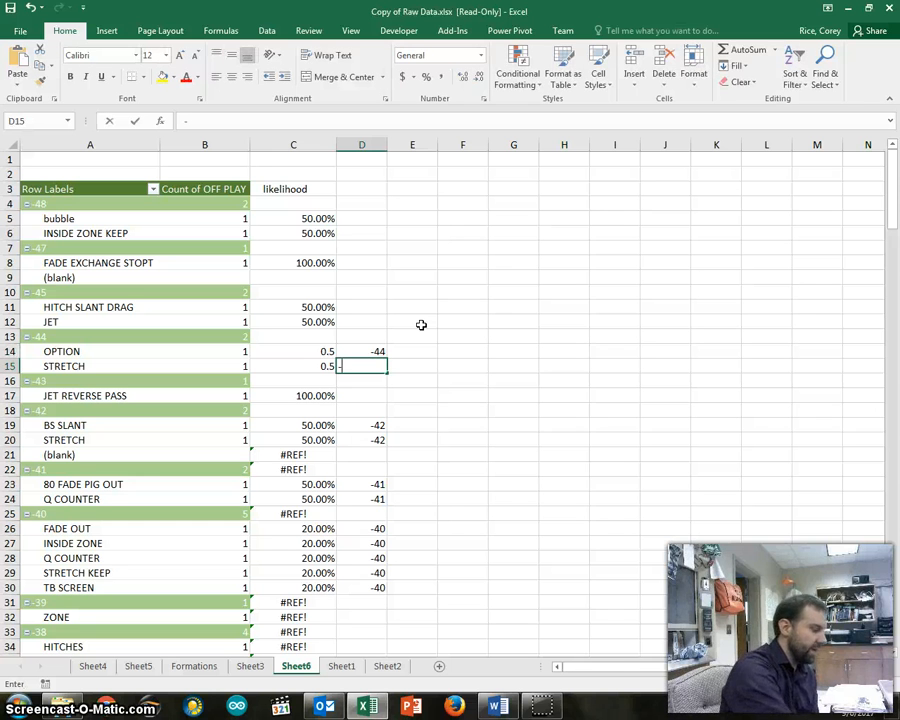
type("44")
key("Return")
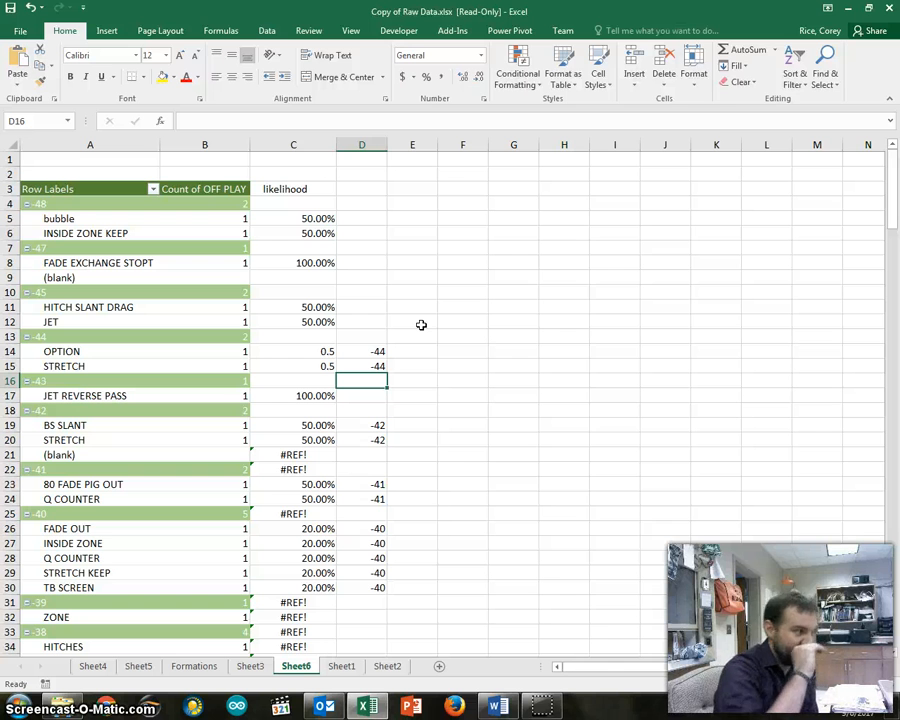
Replace both -44 yard line values in C14's GETPIVOTDATA division formula with a reference to D14
left_click(318, 350)
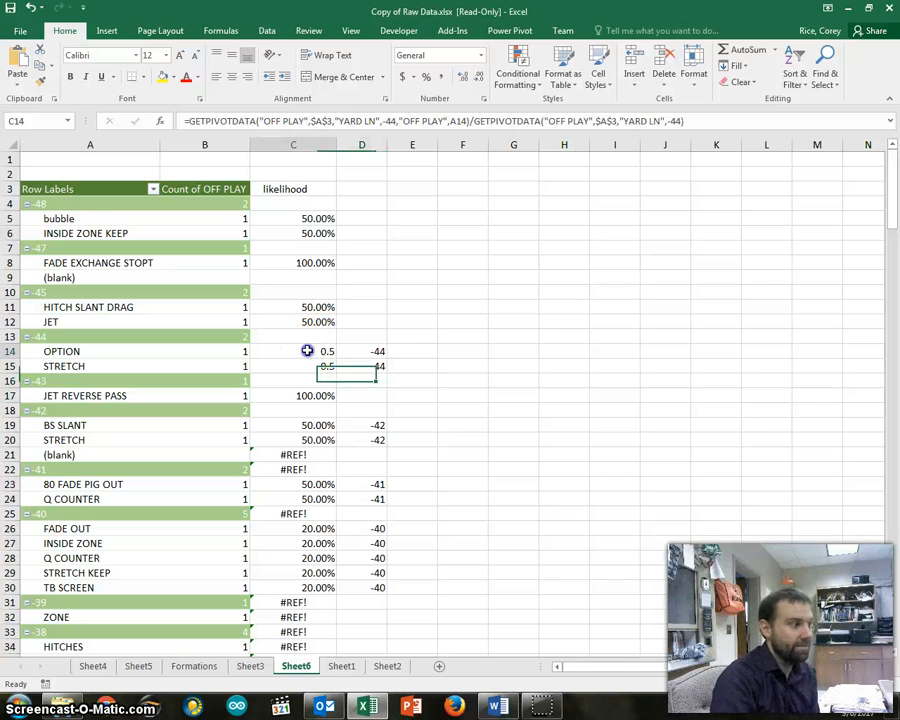
double_click(389, 121)
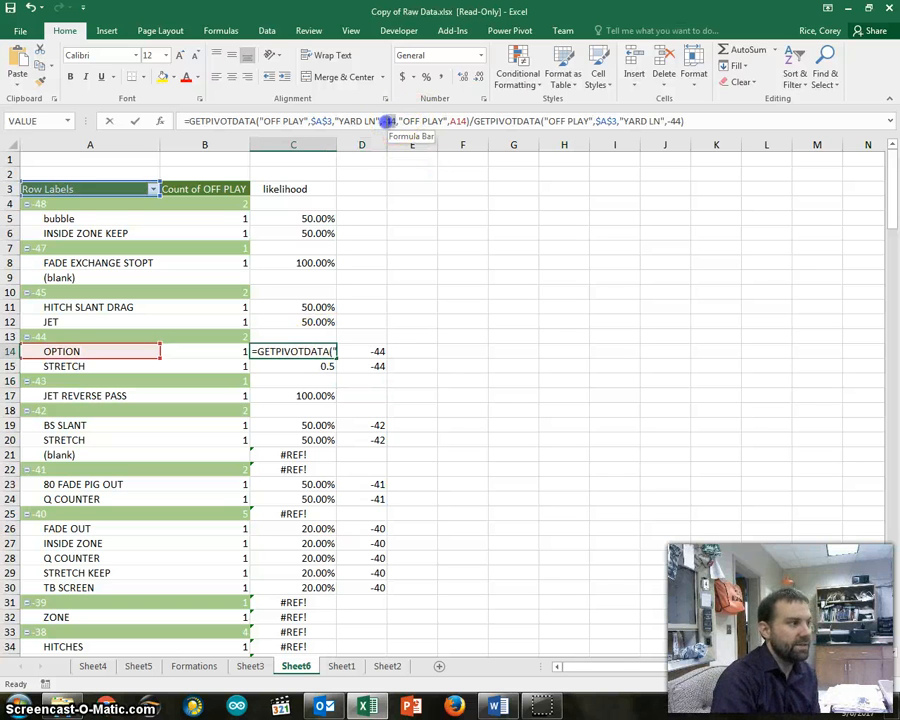
left_click(360, 351)
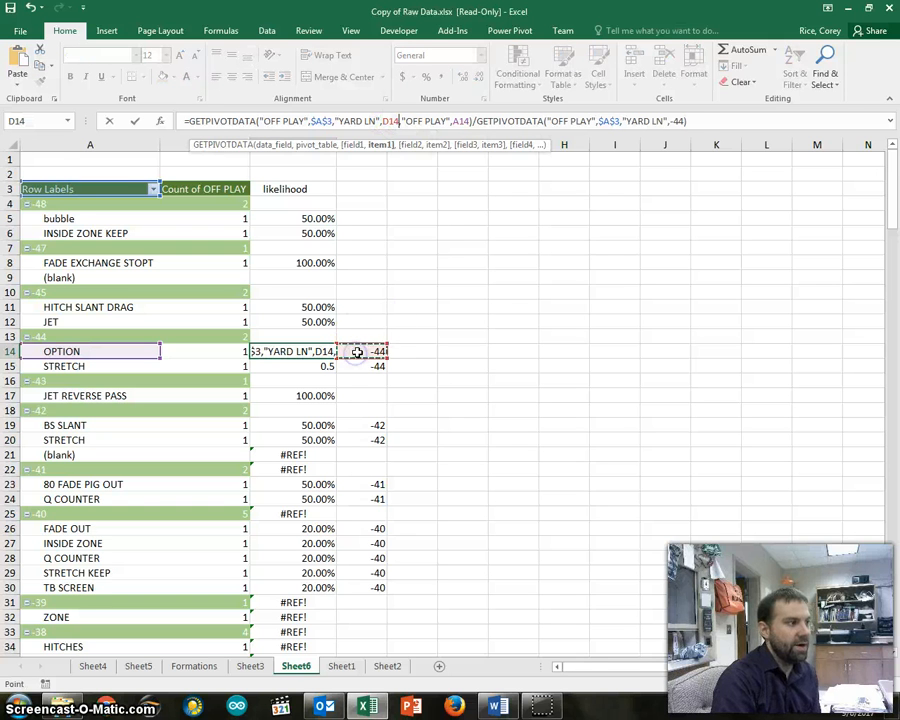
double_click(673, 121)
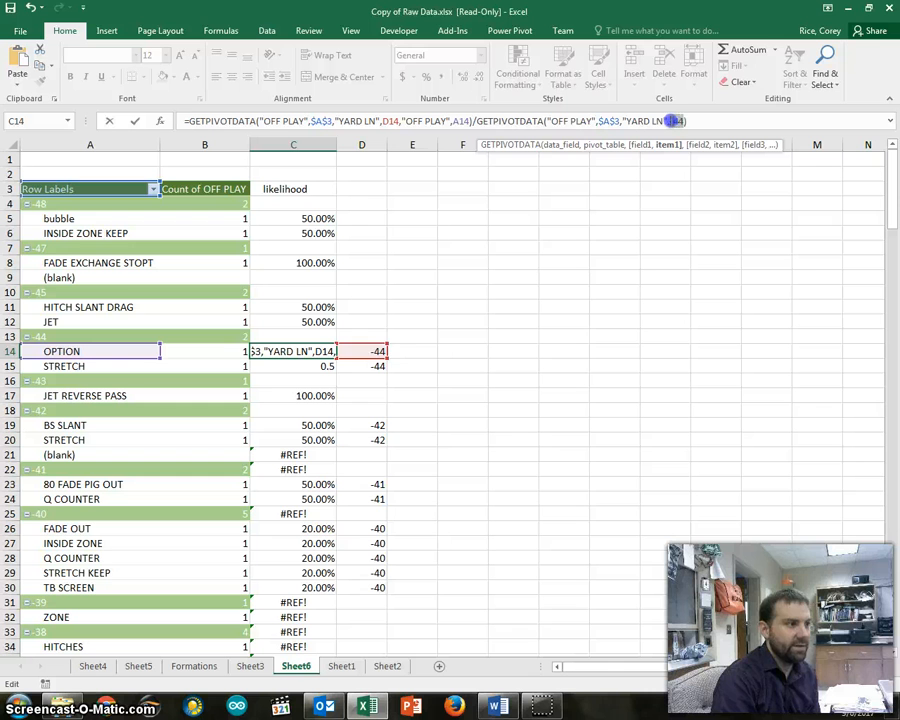
left_click(370, 351)
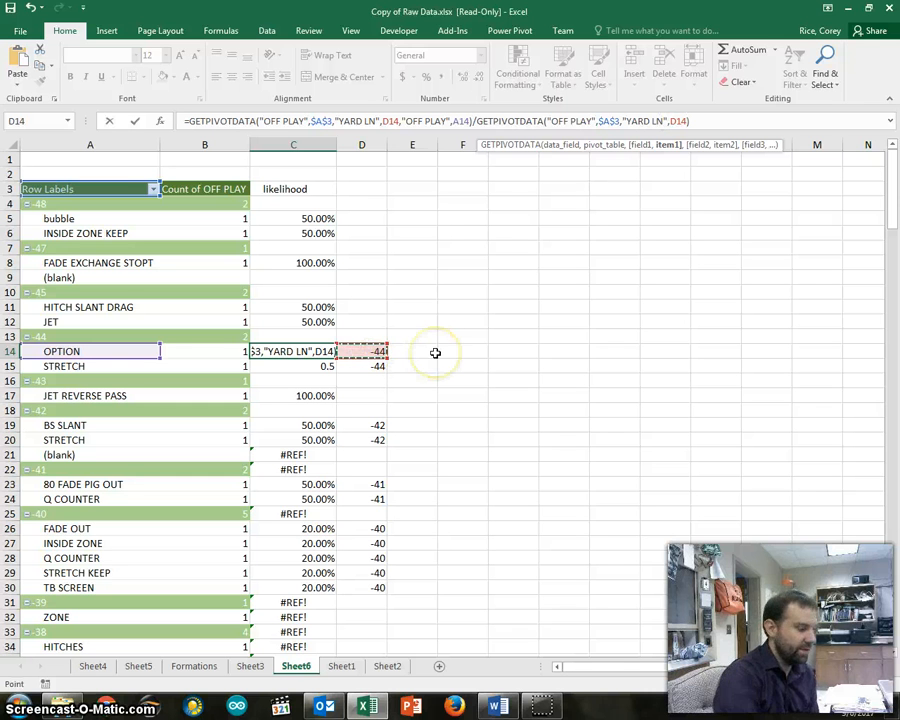
key("Return")
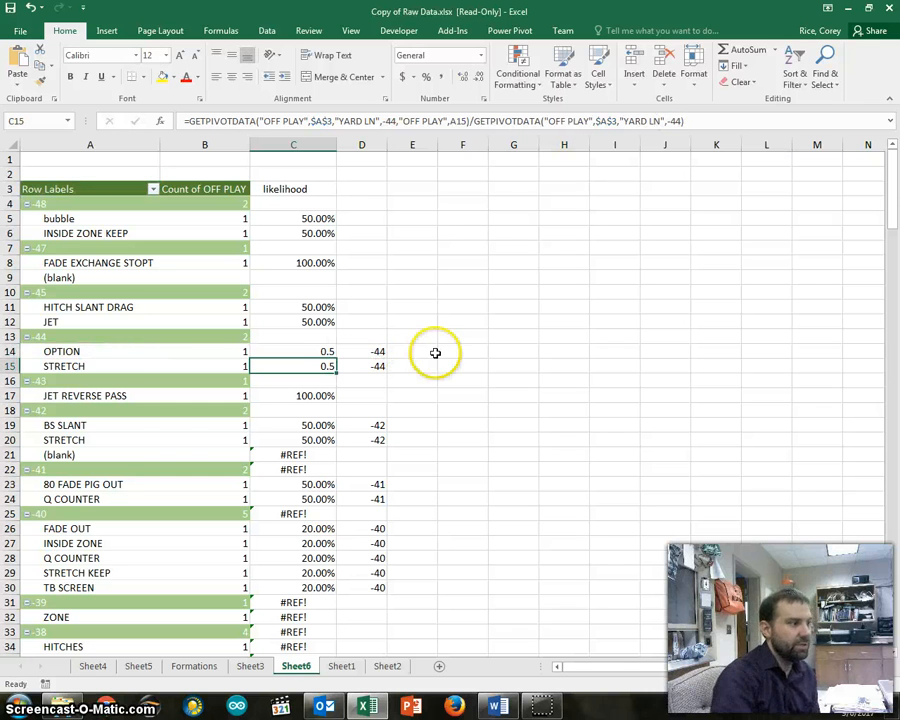
Fill C14's updated formula down to C15 and check the D14 references in C14, closing the formula unchanged
left_click(300, 349)
left_click_drag(338, 368, 338, 368)
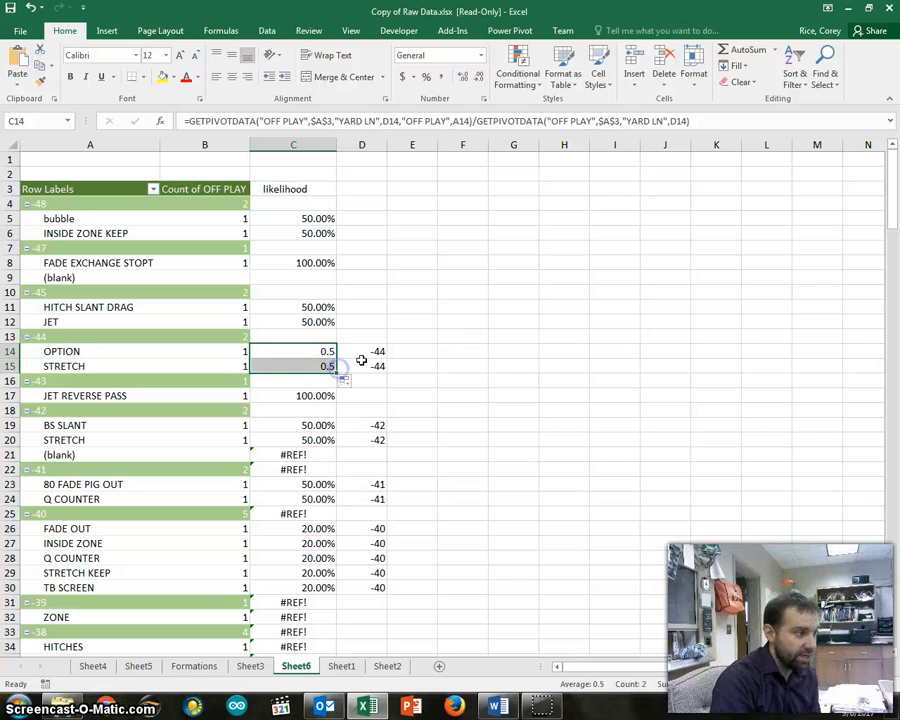
left_click(433, 335)
left_click(360, 348)
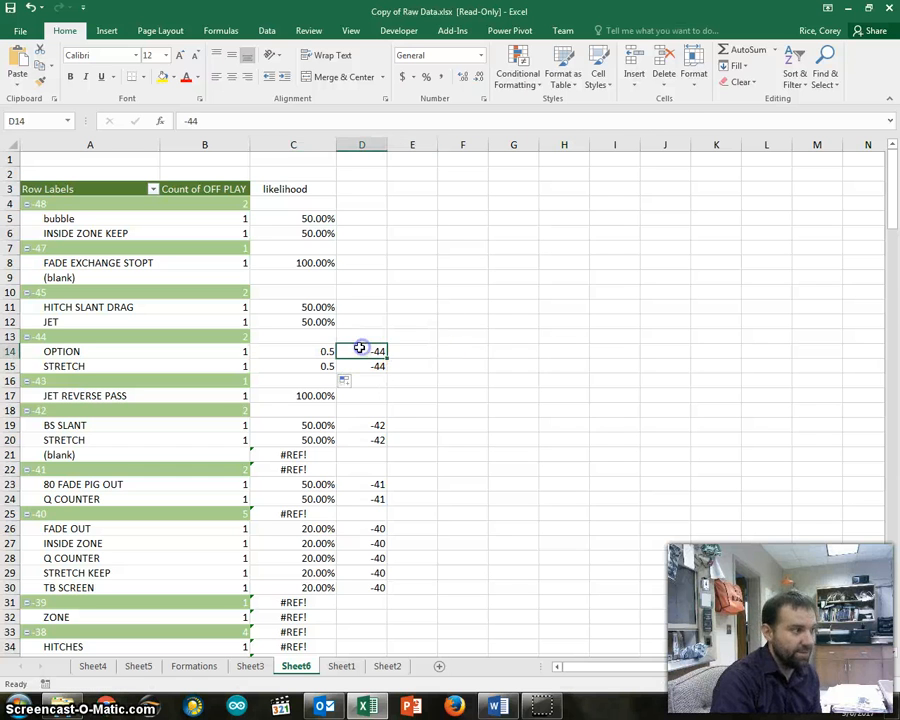
left_click(301, 349)
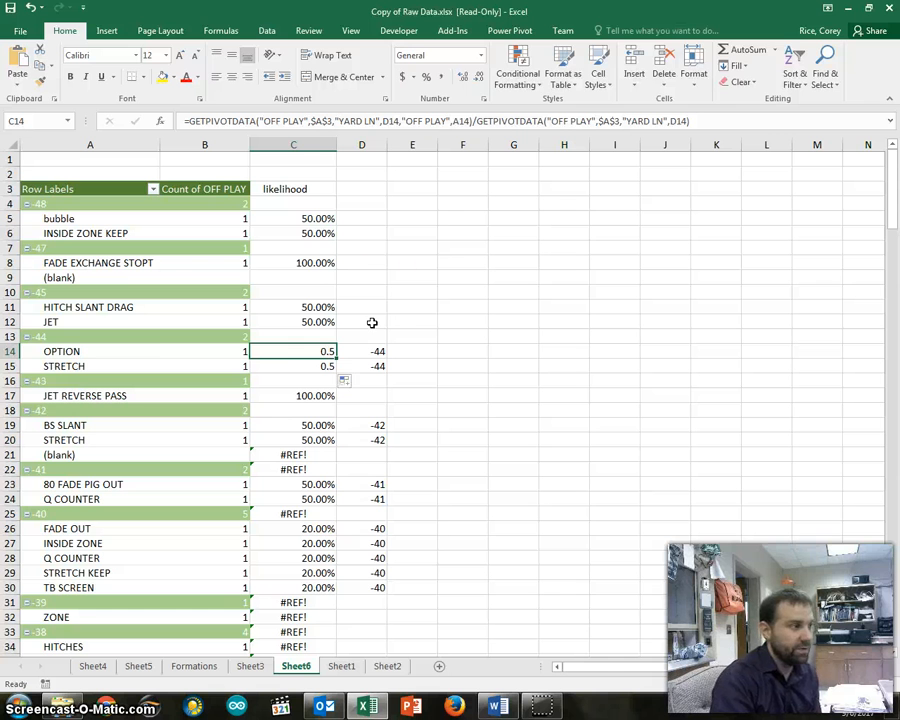
left_click(727, 121)
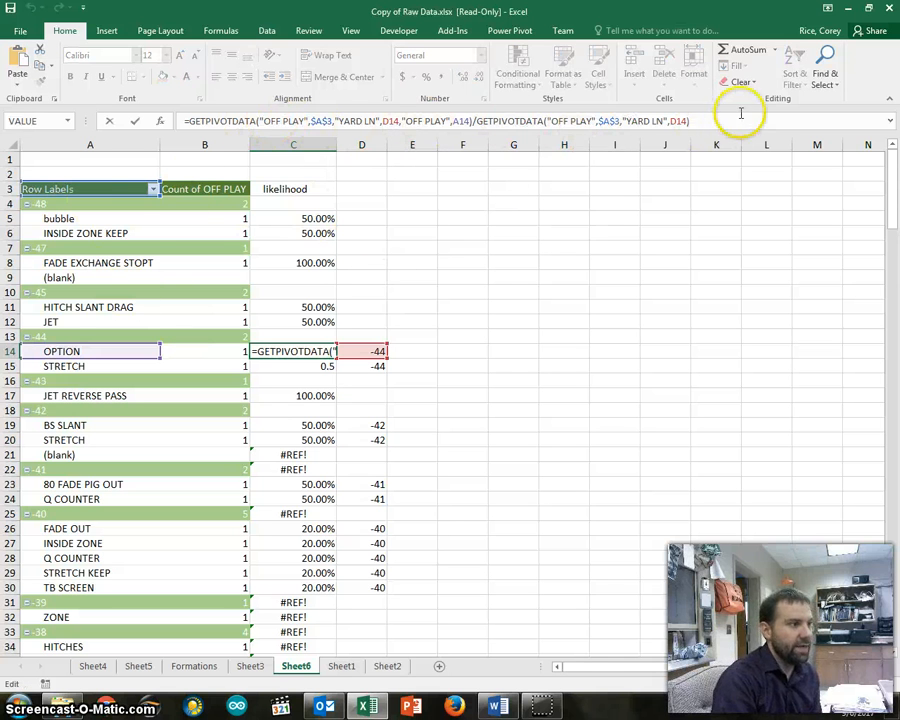
left_click(446, 252)
Fill C14's formula down the likelihood column through the remaining pivot table rows
left_click(300, 349)
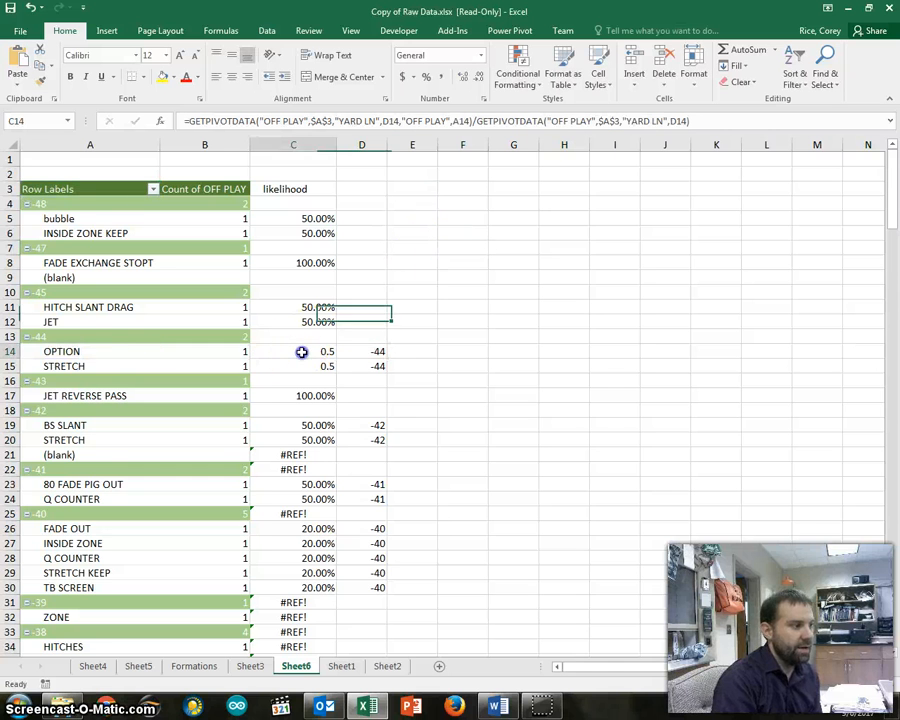
left_click_drag(335, 358, 316, 612)
scroll(355, 425, "up", 17)
scroll(355, 425, "up", 20)
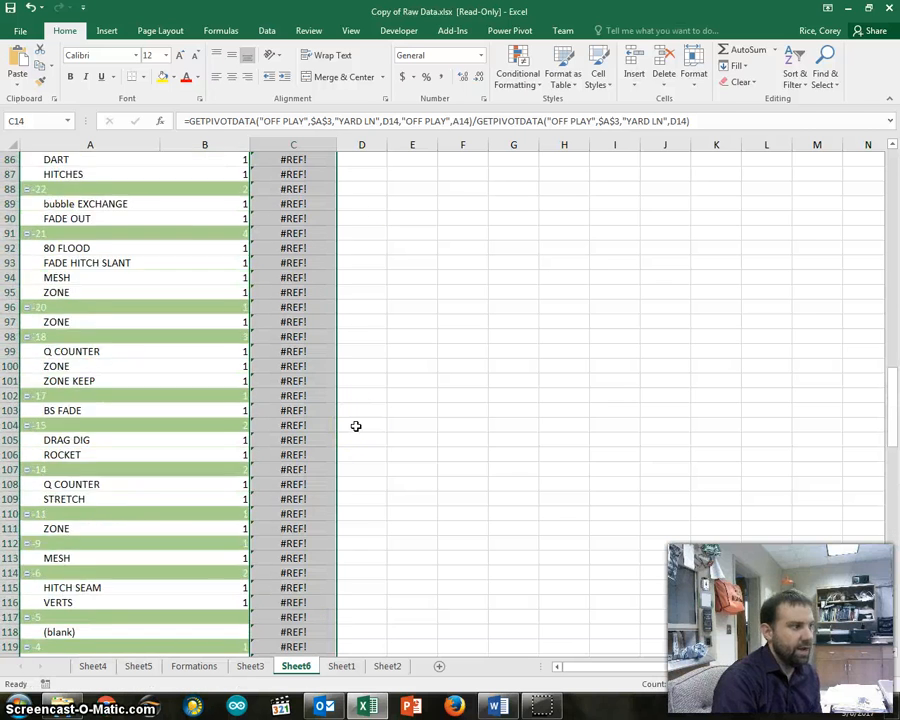
scroll(355, 425, "up", 5)
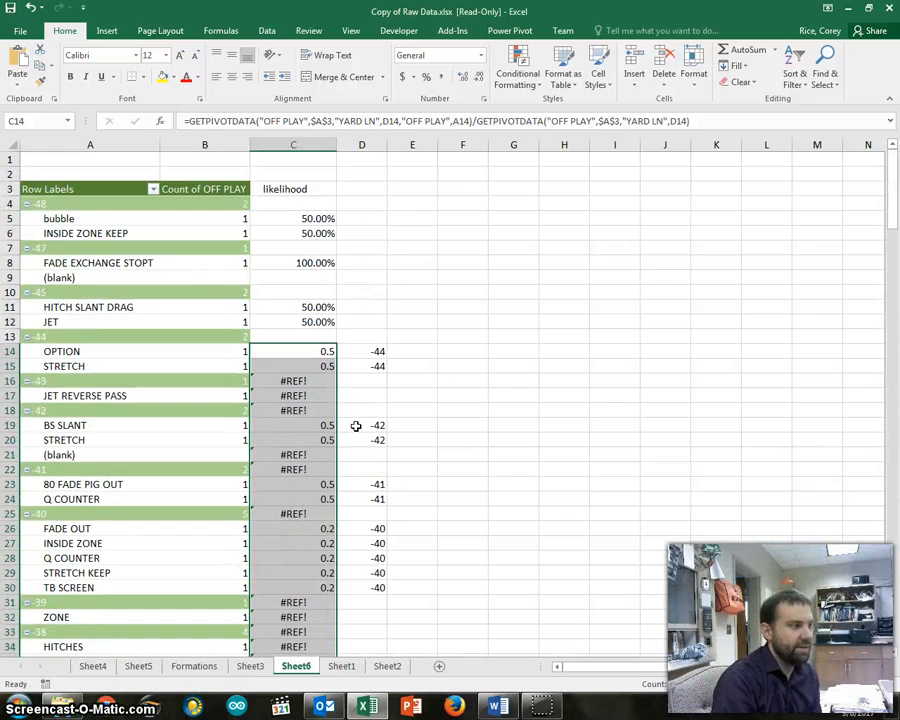
scroll(355, 423, "down", 6)
scroll(358, 403, "up", 6)
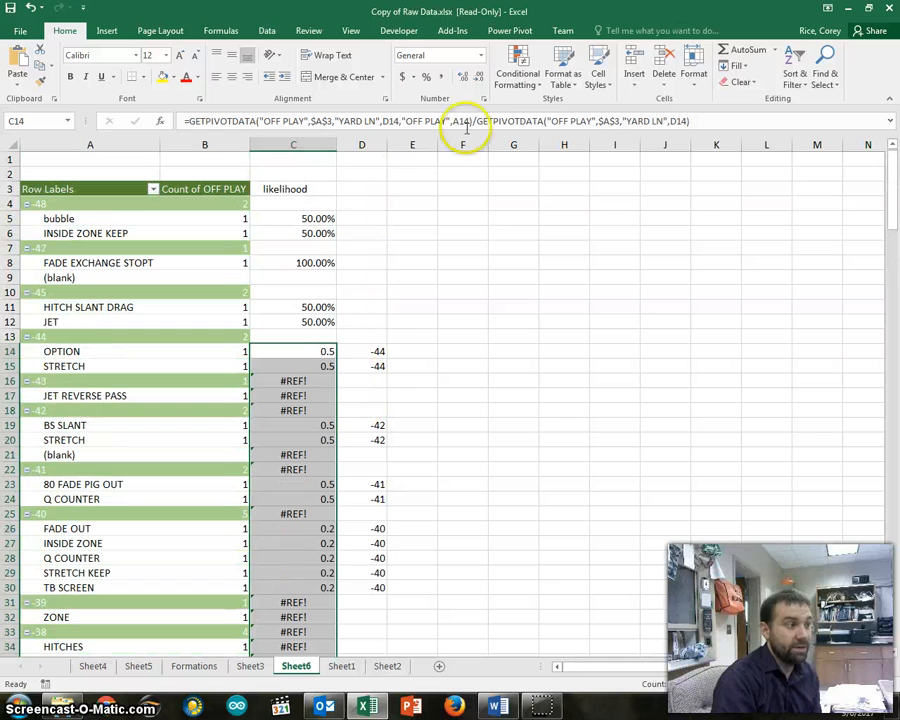
Format the filled likelihood cells from C14 down as percentages with two decimal places
left_click(426, 77)
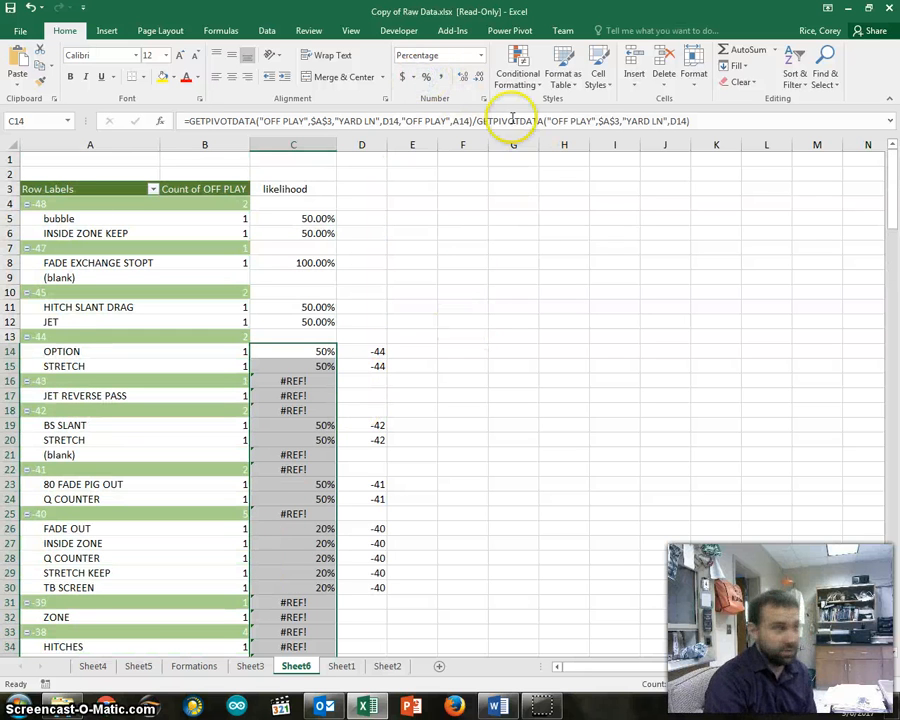
left_click(464, 78)
left_click(464, 78)
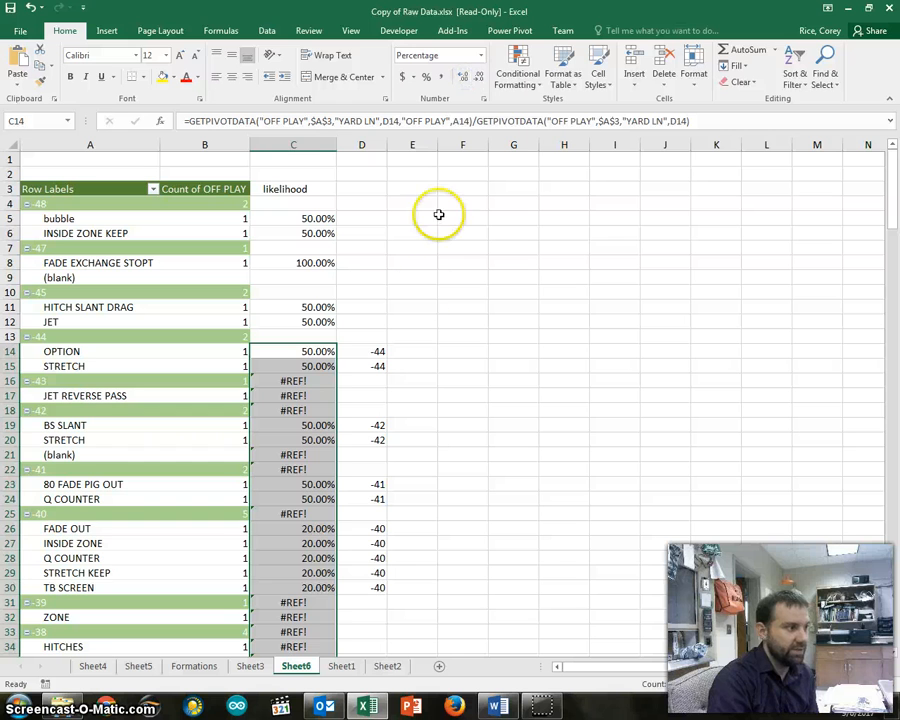
left_click(420, 350)
Enter -43 in D17 as the yard line value for the JET REVERSE PASS play
scroll(375, 353, "down", 2)
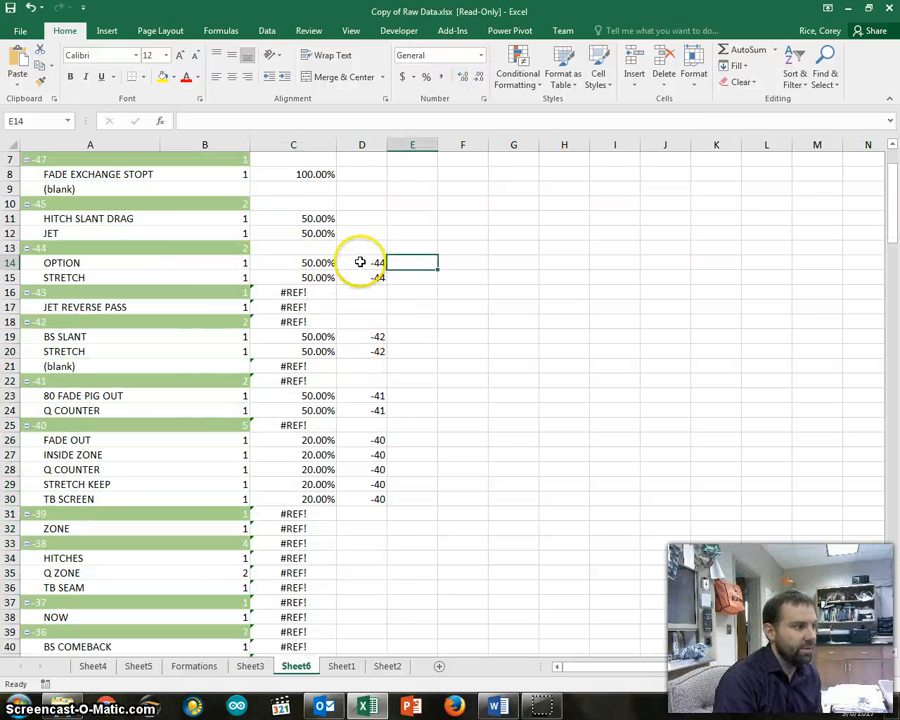
left_click(368, 306)
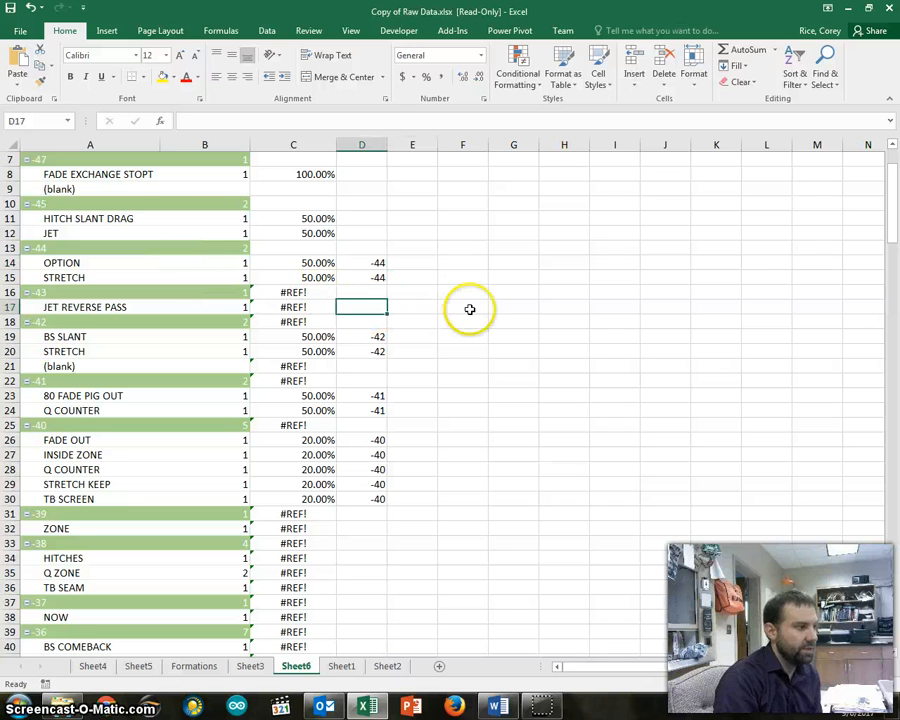
type("-43")
key("Return")
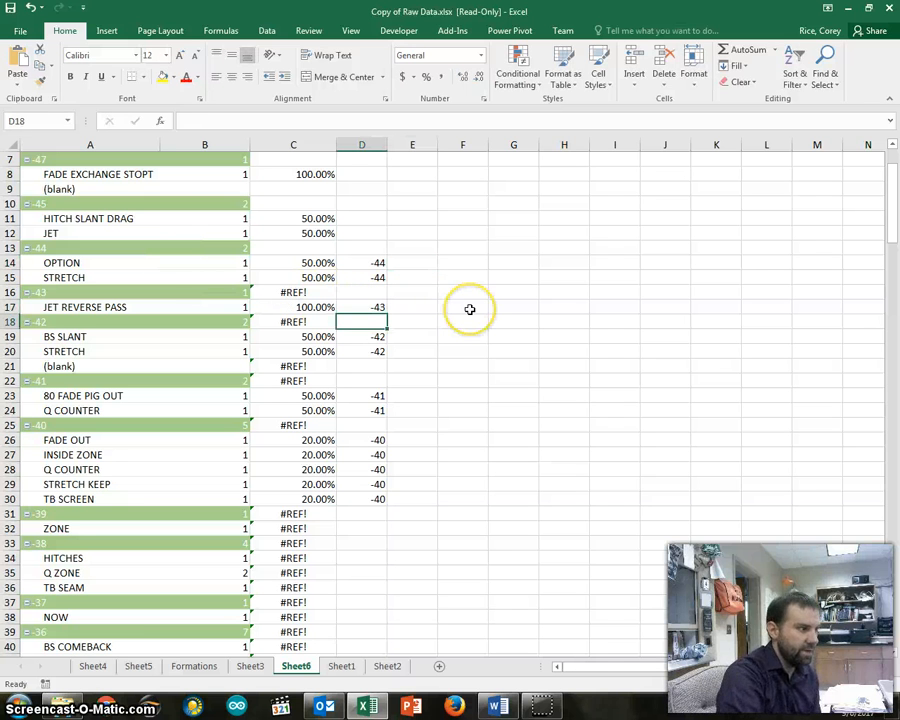
Enter -38 in D34, D35 and D36 as the yard line value for the HITCHES, Q ZONE and TB SEAM plays
key("Down")
key("Down")
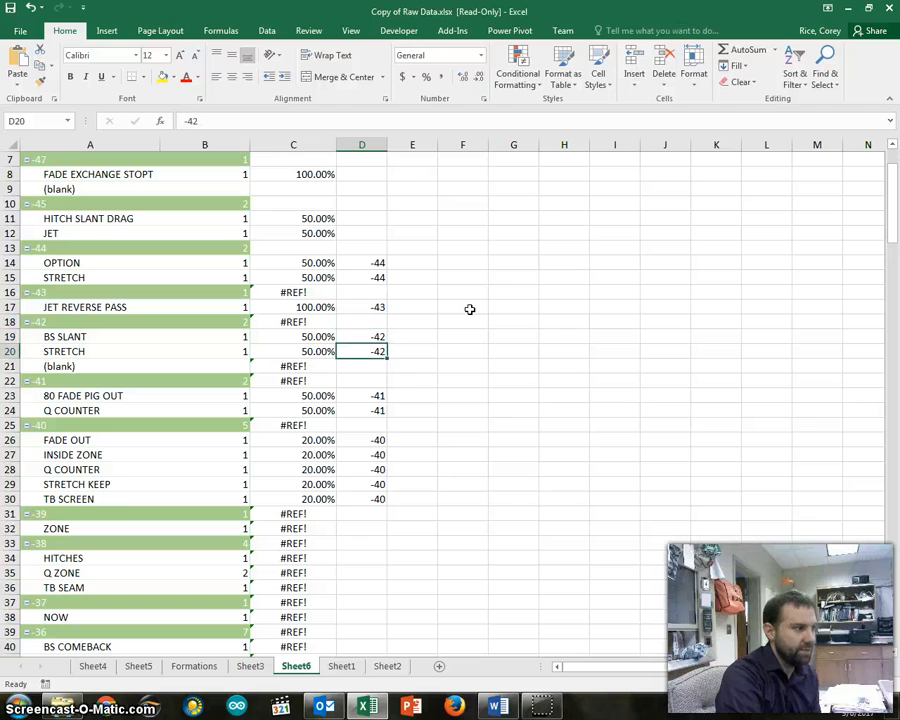
key("Up")
key("Down")
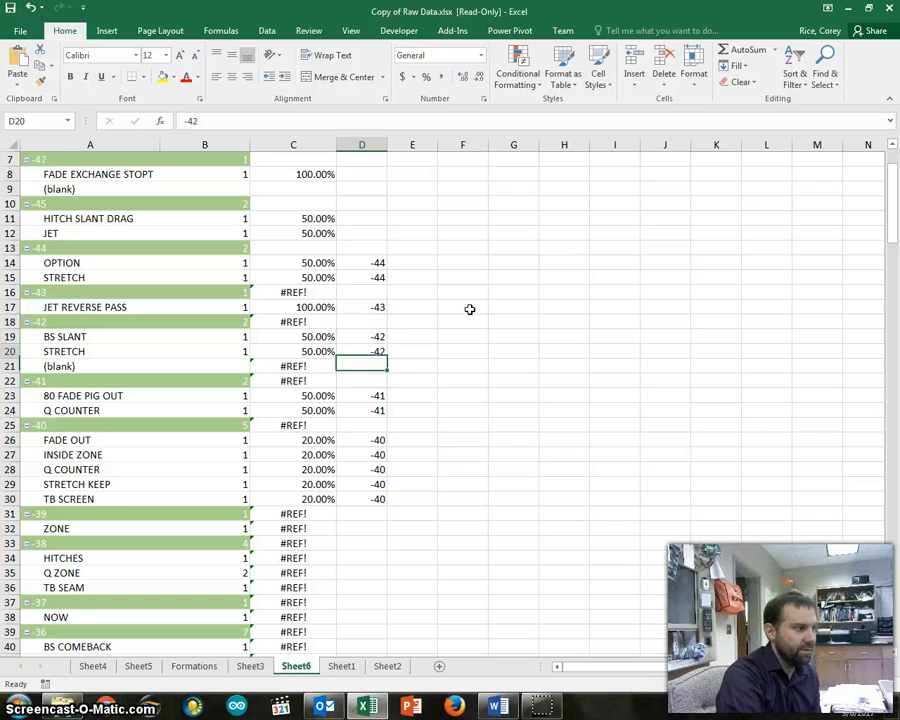
key("Down")
key("Down")
key("Down")
key("Down")
key("Down")
key("Down")
key("Down")
key("Down")
key("Down")
key("Down")
key("Down")
key("Down")
key("Down")
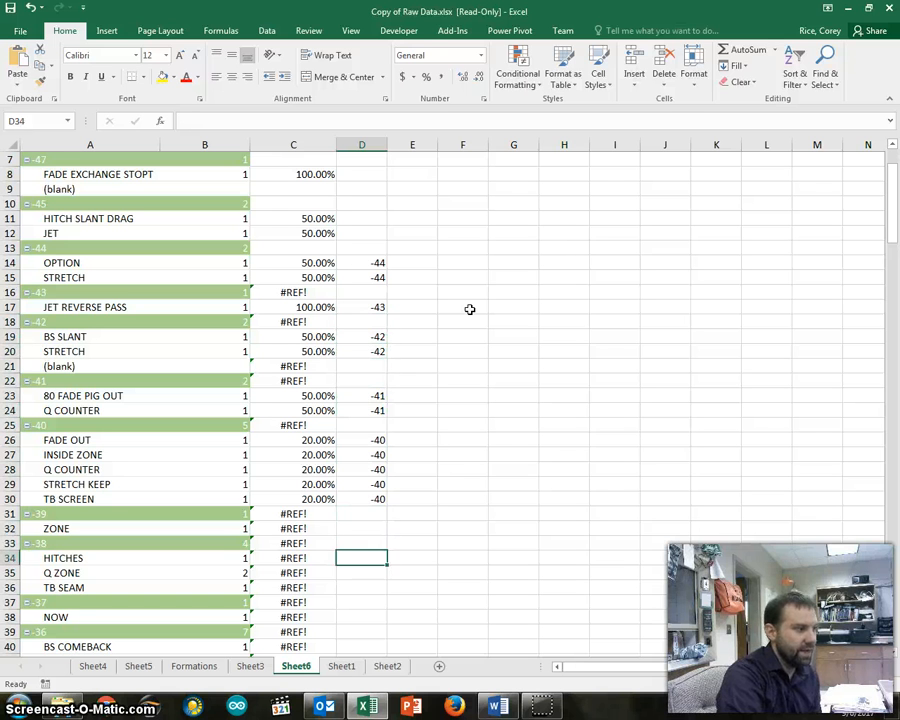
key("Up")
key("Left")
key("Left")
key("Down")
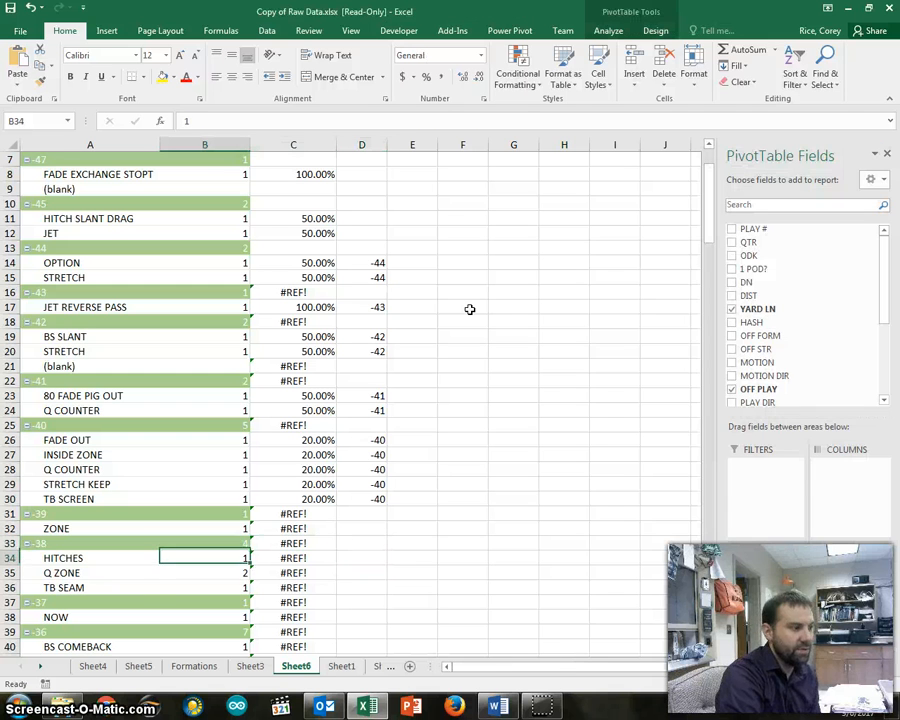
key("Down")
key("Down")
key("Up")
key("Up")
key("Right")
key("Right")
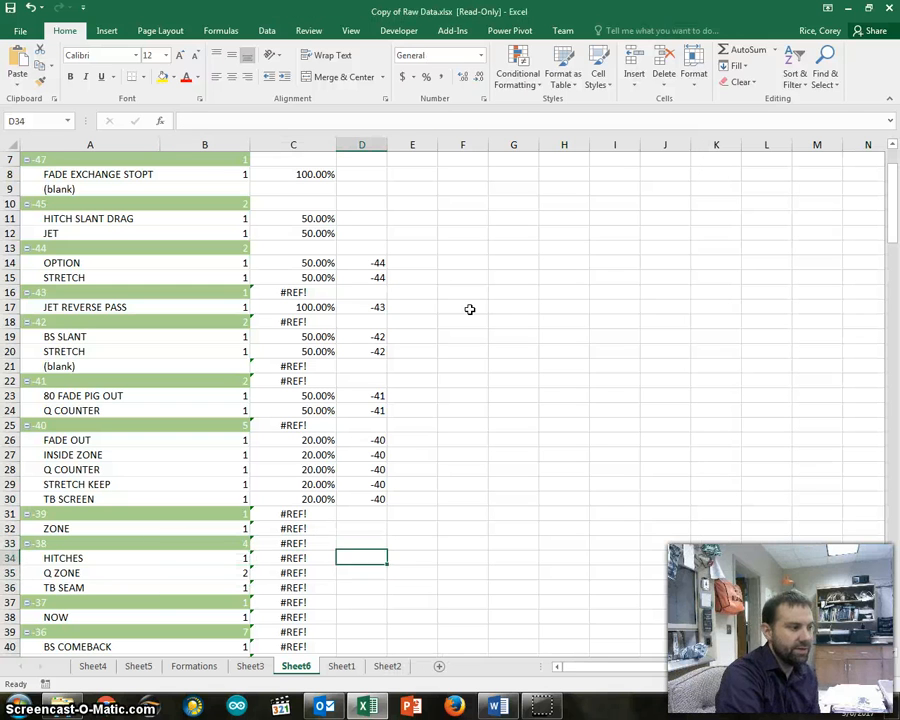
type("-38")
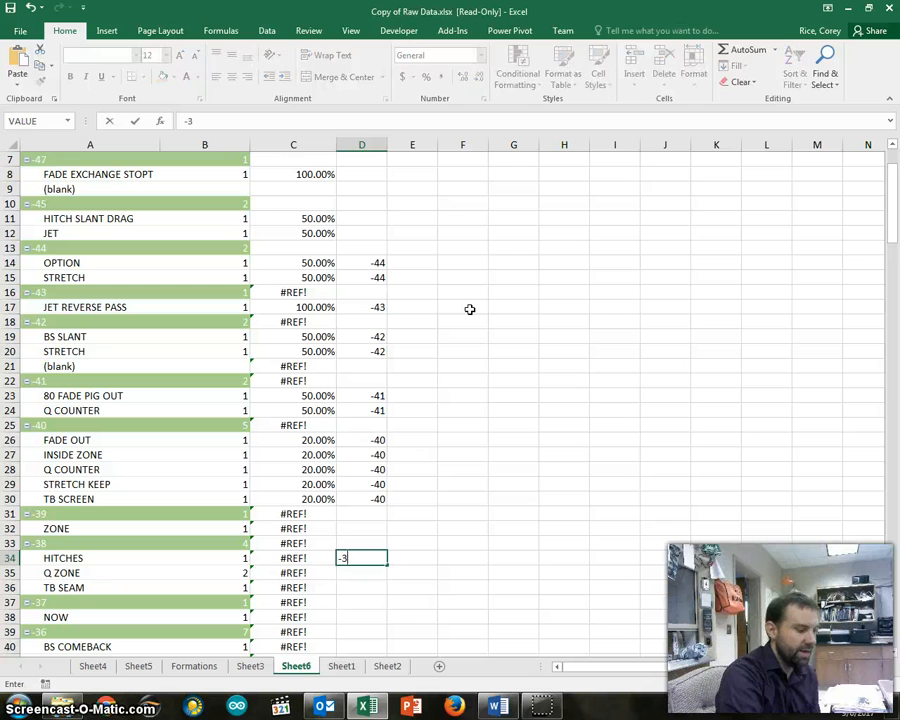
key("Return")
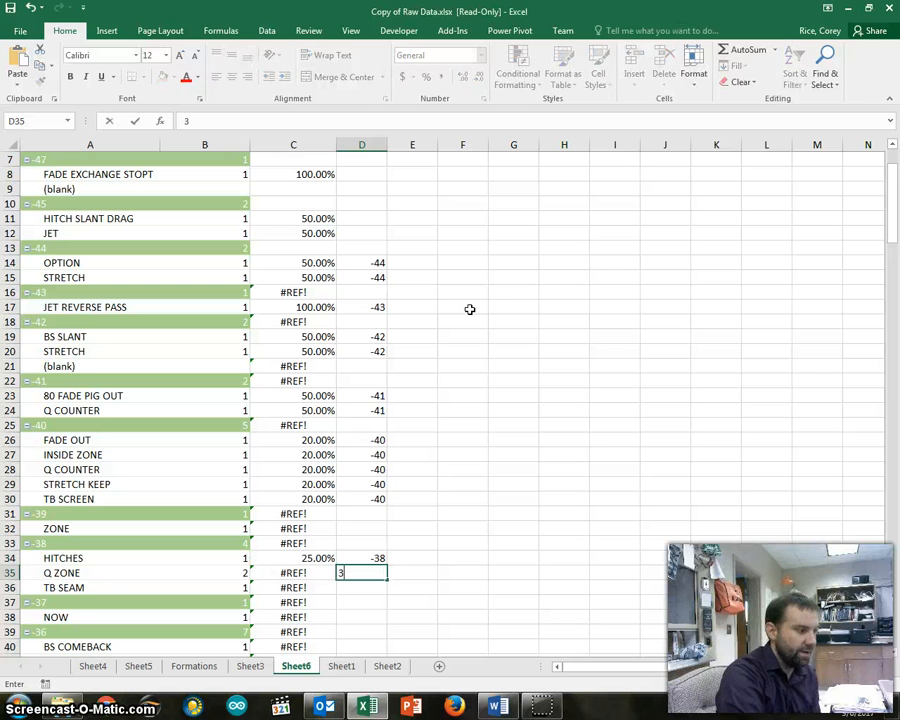
type("-38")
key("Return")
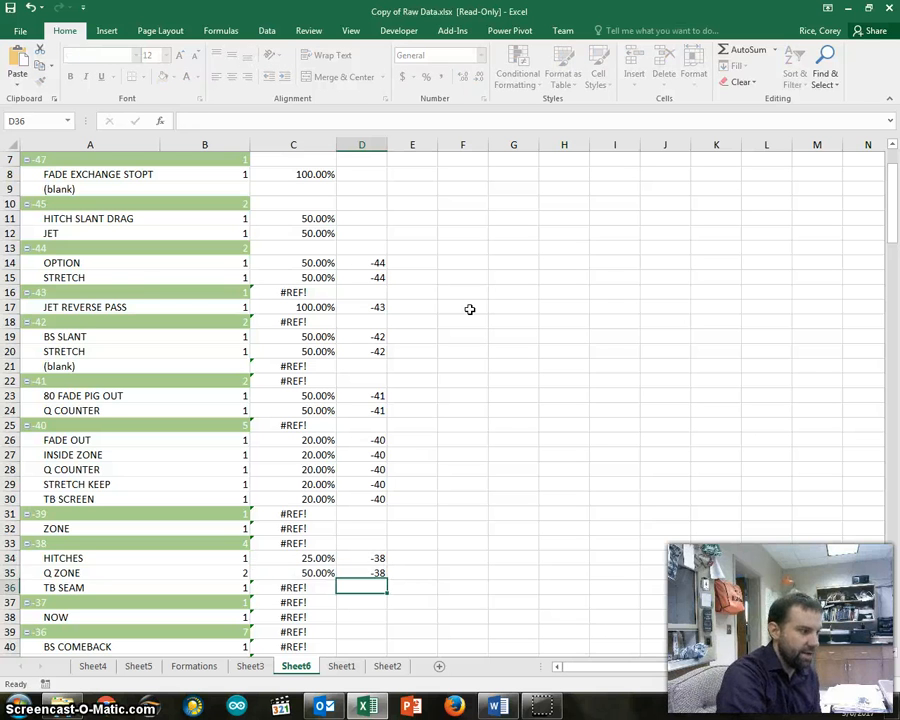
type("-38")
key("Return")
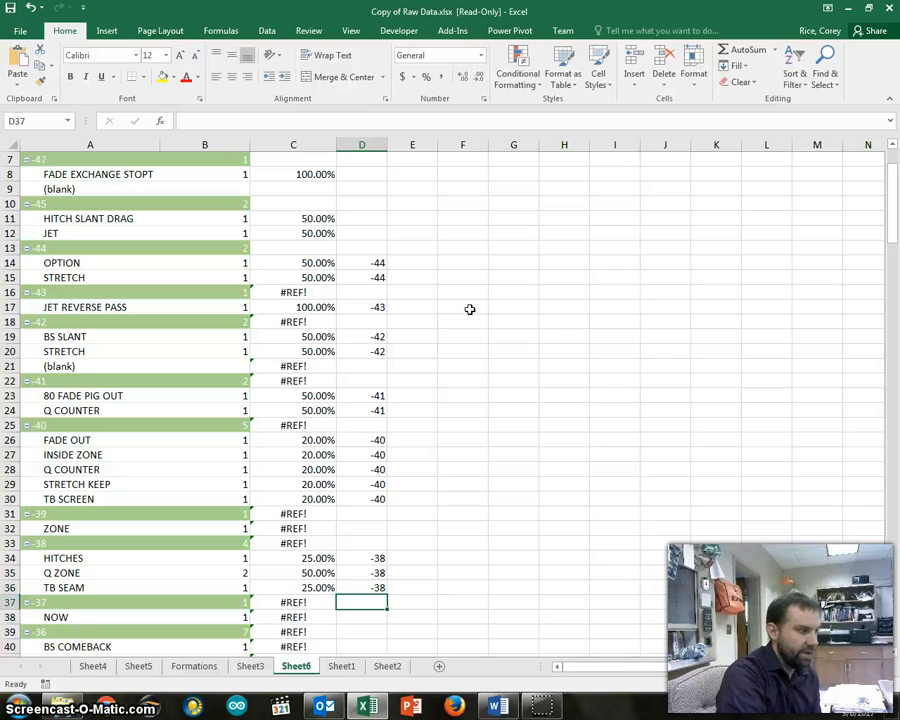
Review the likelihood formulas from C34 for HITCHES up to C30 for TB SCREEN
key("Up")
key("Up")
key("Up")
key("Left")
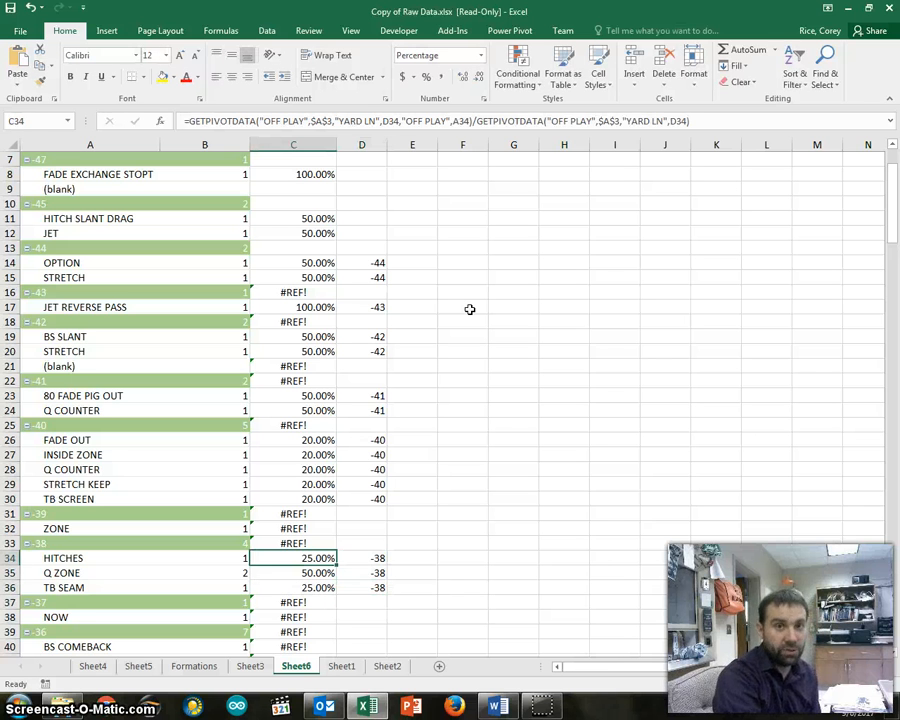
key("Up")
key("Up")
key("Up")
key("Up")
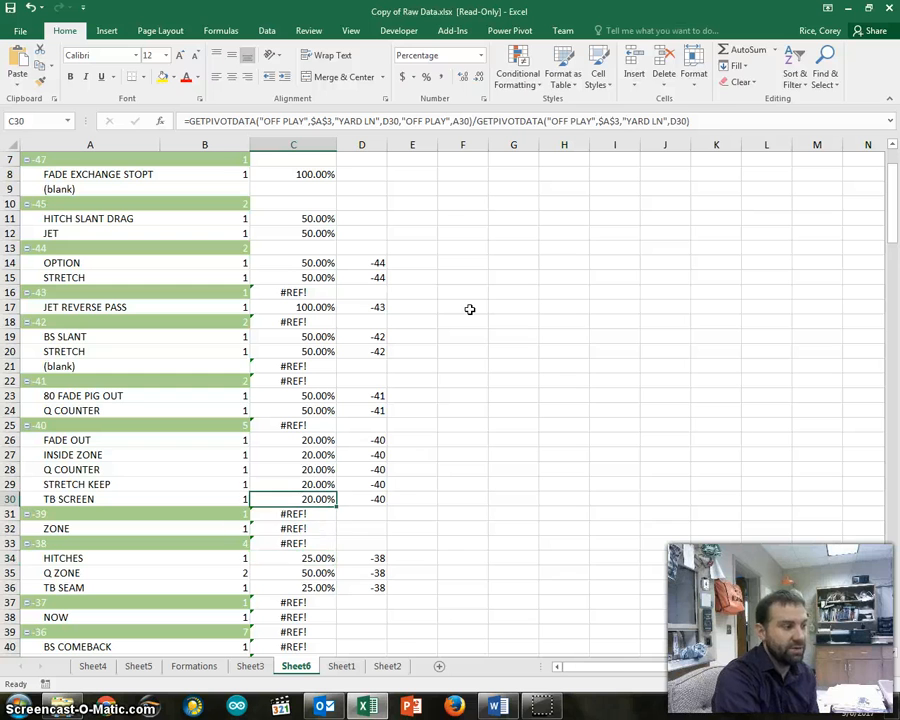
Enter -39 in D32 as the yard line value for the ZONE play
key("Down")
key("Down")
key("Down")
key("Down")
key("Up")
key("Up")
key("Right")
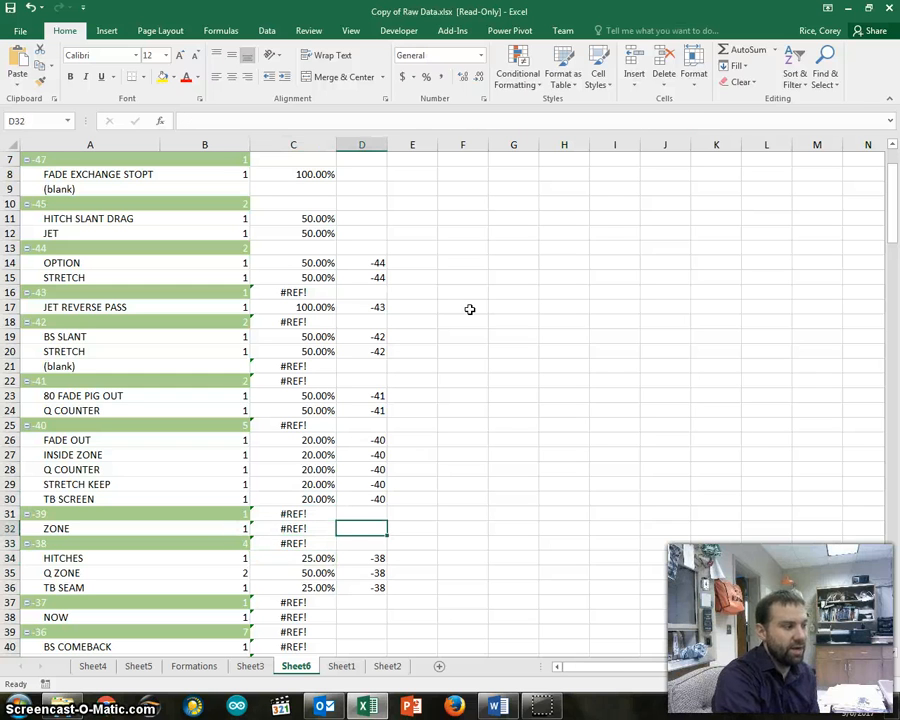
type("-39")
key("Return")
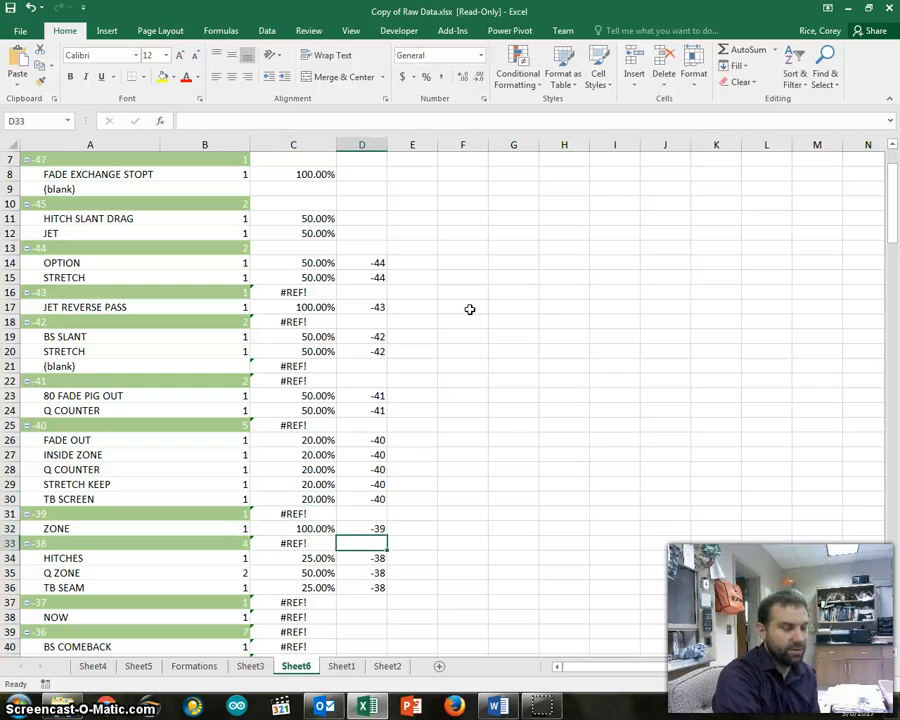
Review the likelihood formulas in C34 for HITCHES and C35 for Q ZONE with their yard line value in D34
key("Down")
key("Up")
key("Left")
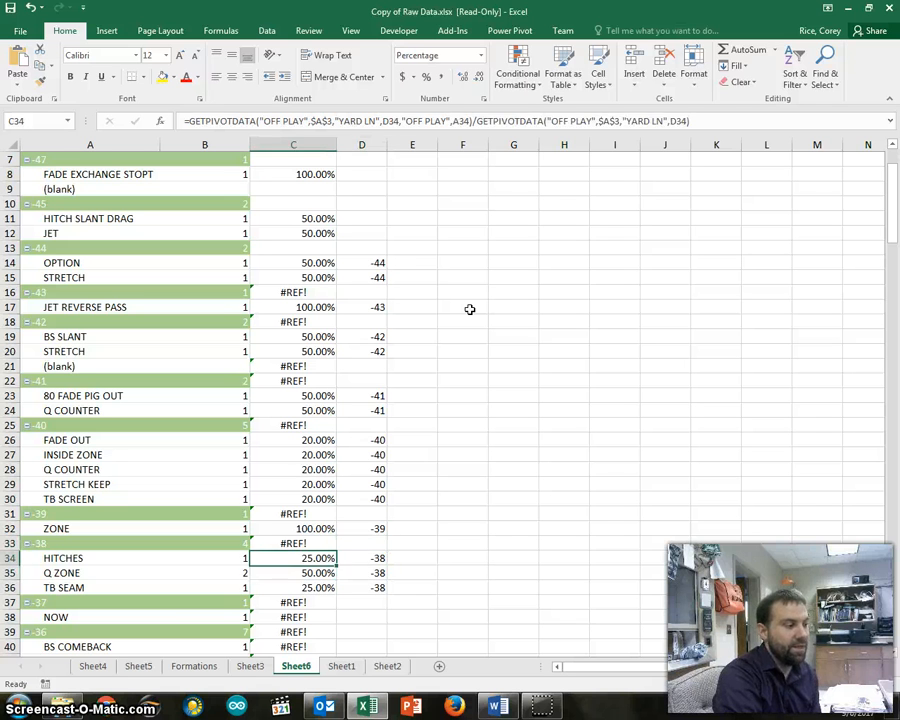
key("Right")
key("Left")
key("Down")
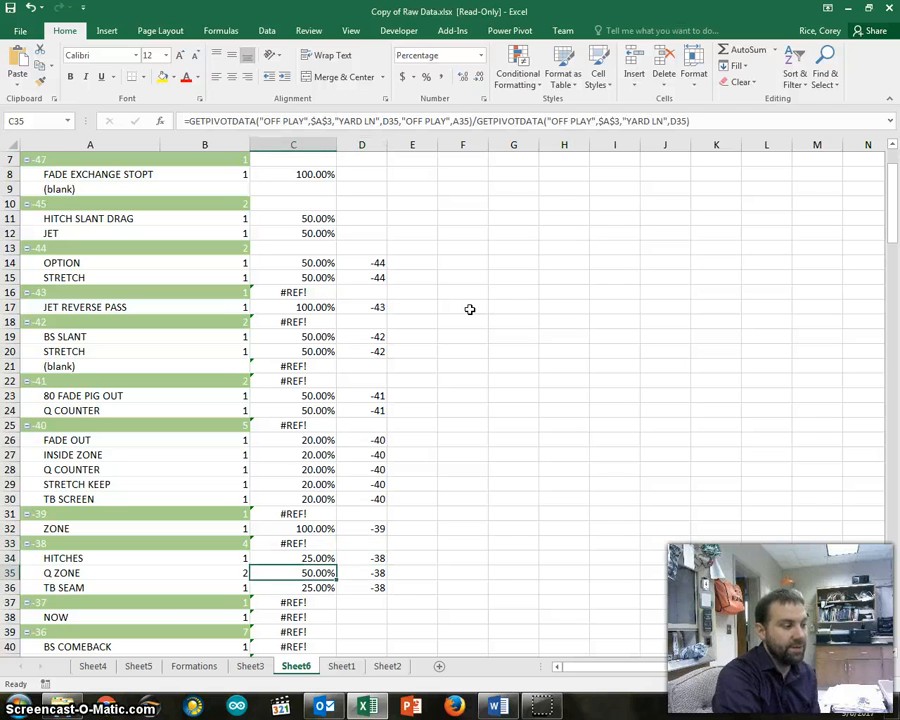
key("Up")
key("Right")
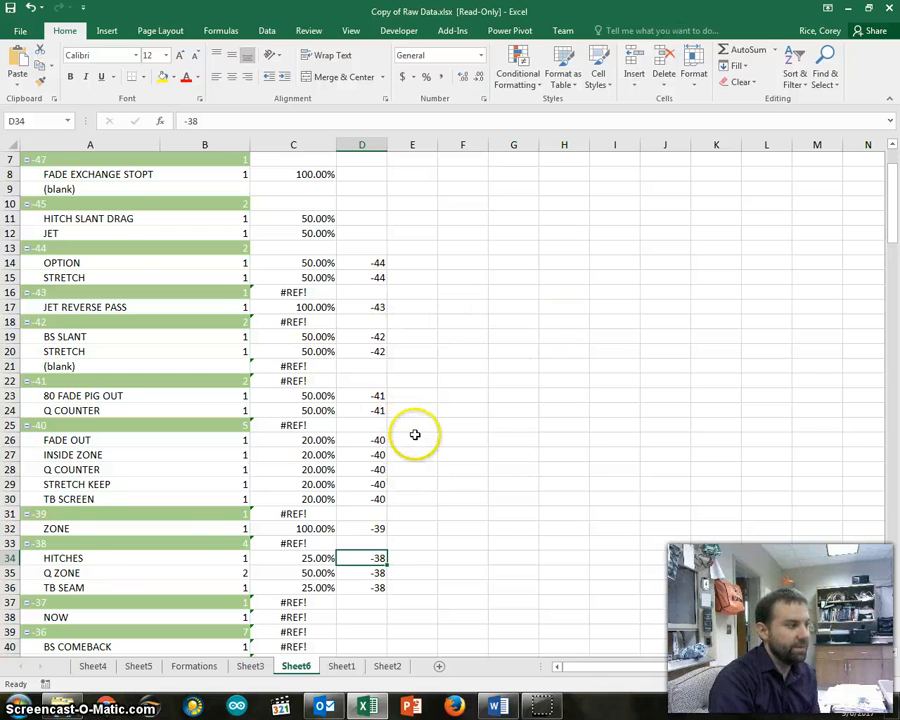
Examine the YARD LN arguments in both GETPIVOTDATA parts of the ZONE likelihood formula in C32, keeping the formula as it is
scroll(414, 432, "up", 2)
scroll(400, 404, "down", 6)
scroll(348, 458, "up", 3)
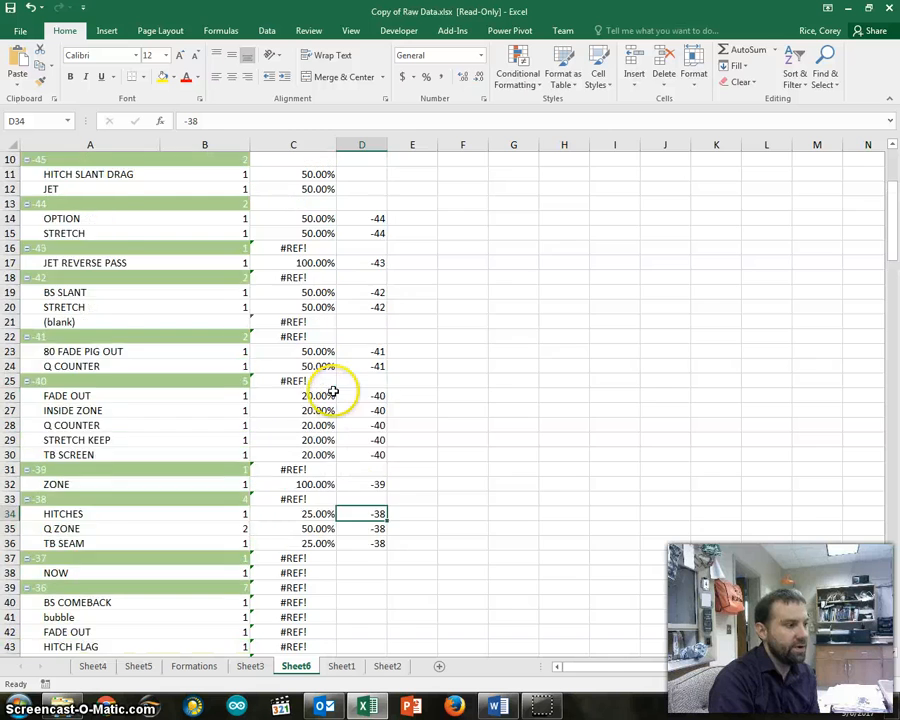
scroll(333, 392, "up", 2)
left_click(318, 572)
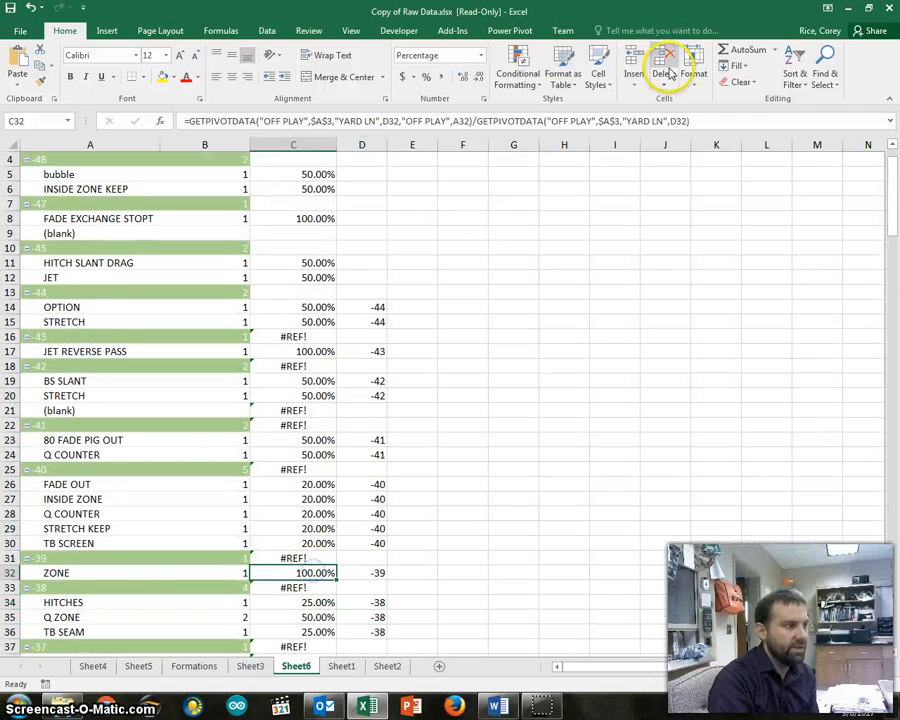
left_click(717, 117)
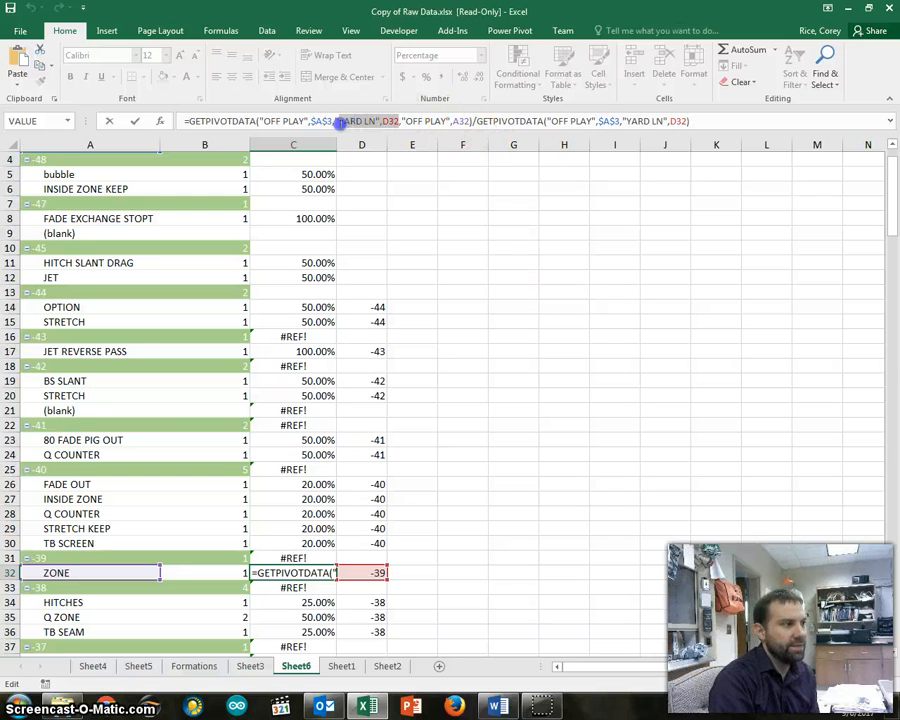
left_click(706, 121)
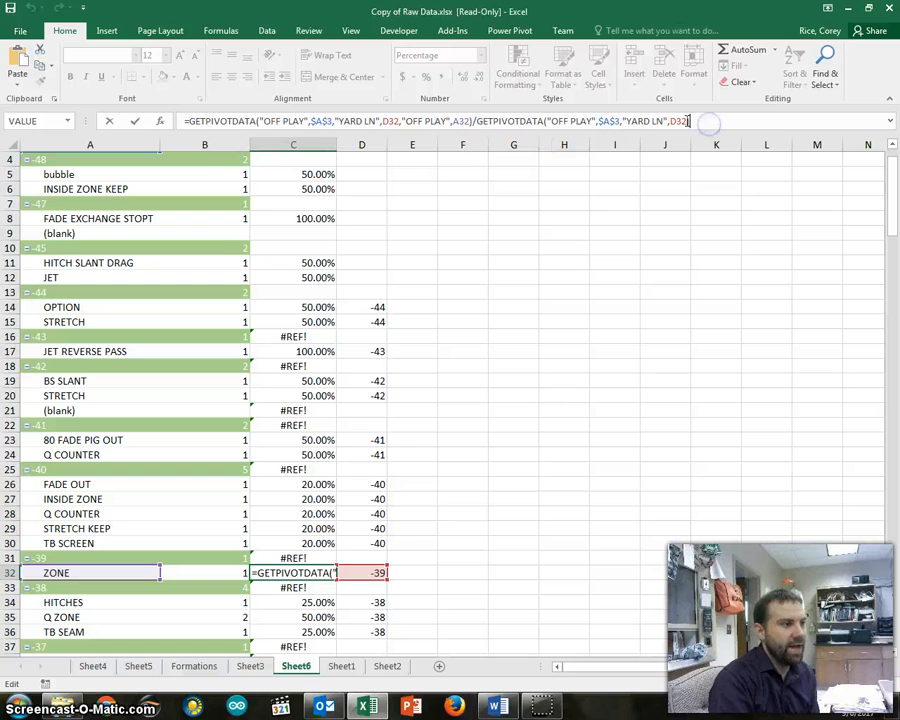
left_click_drag(622, 121, 628, 121)
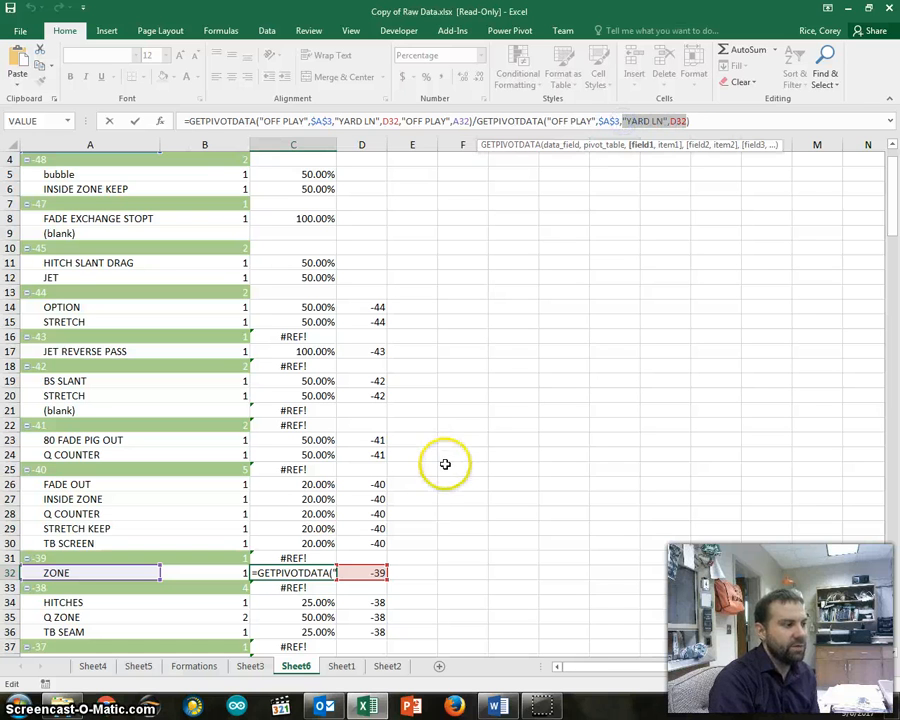
left_click(558, 487)
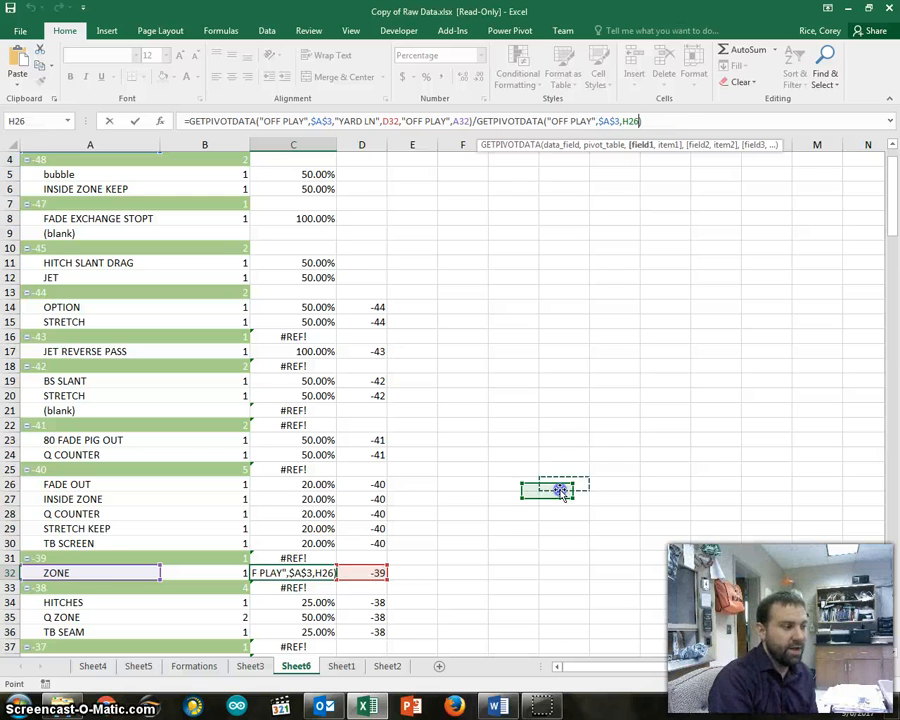
key("ctrl+z")
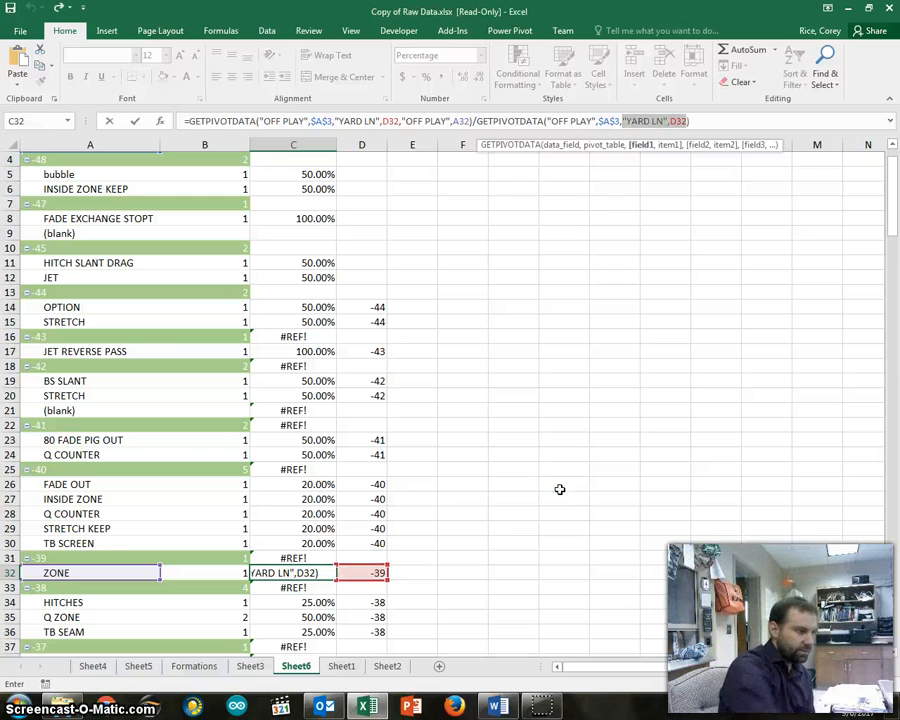
key("Return")
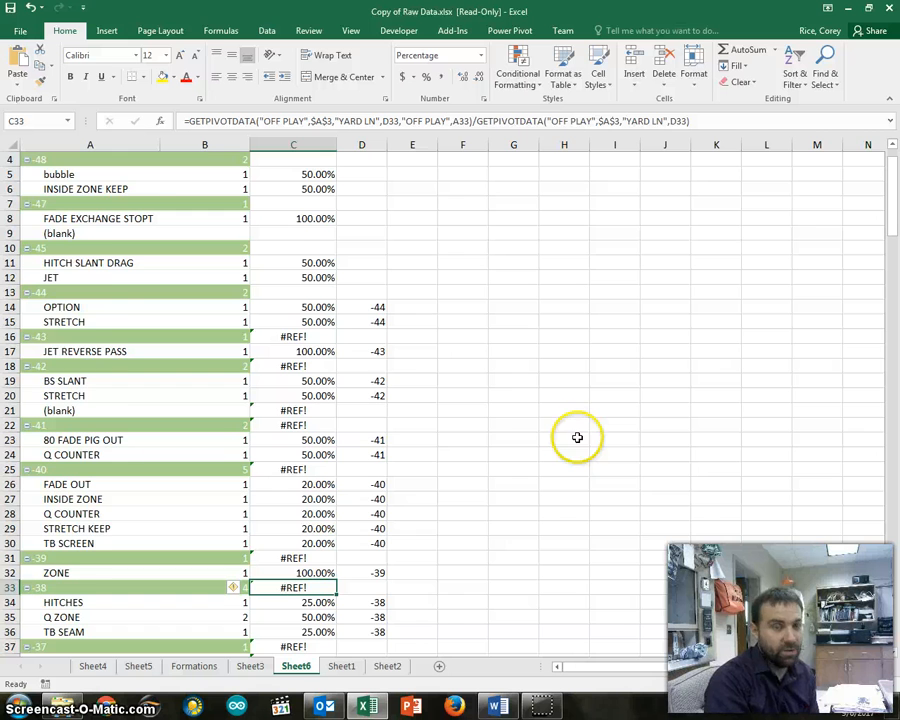
Hide column D with the yard line helper values and look over the likelihood column
scroll(577, 437, "up", 1)
left_click(363, 146)
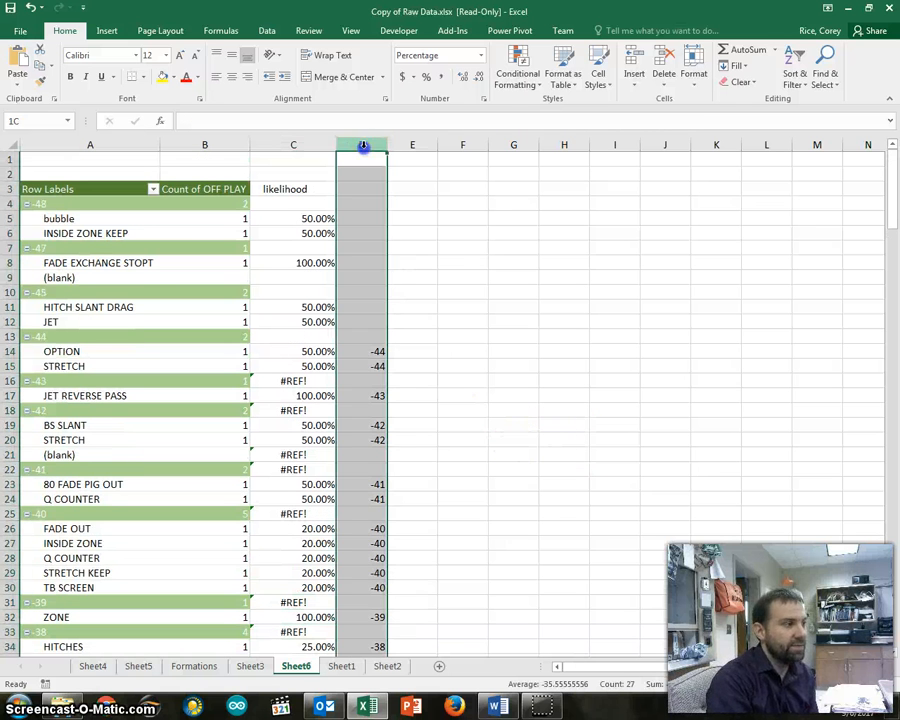
right_click(363, 146)
left_click(412, 330)
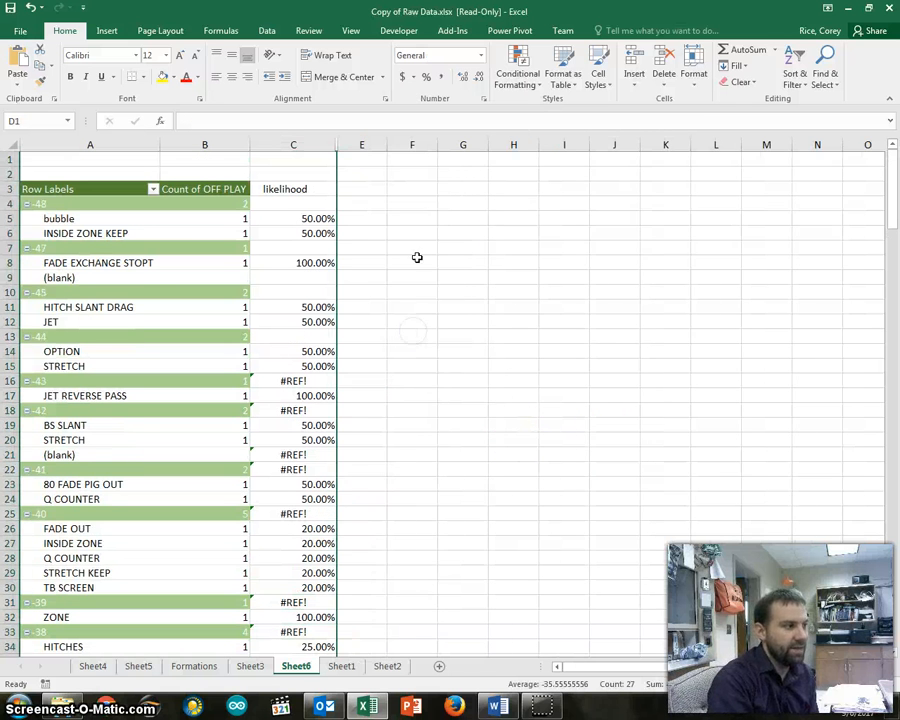
left_click(412, 336)
scroll(385, 405, "down", 6)
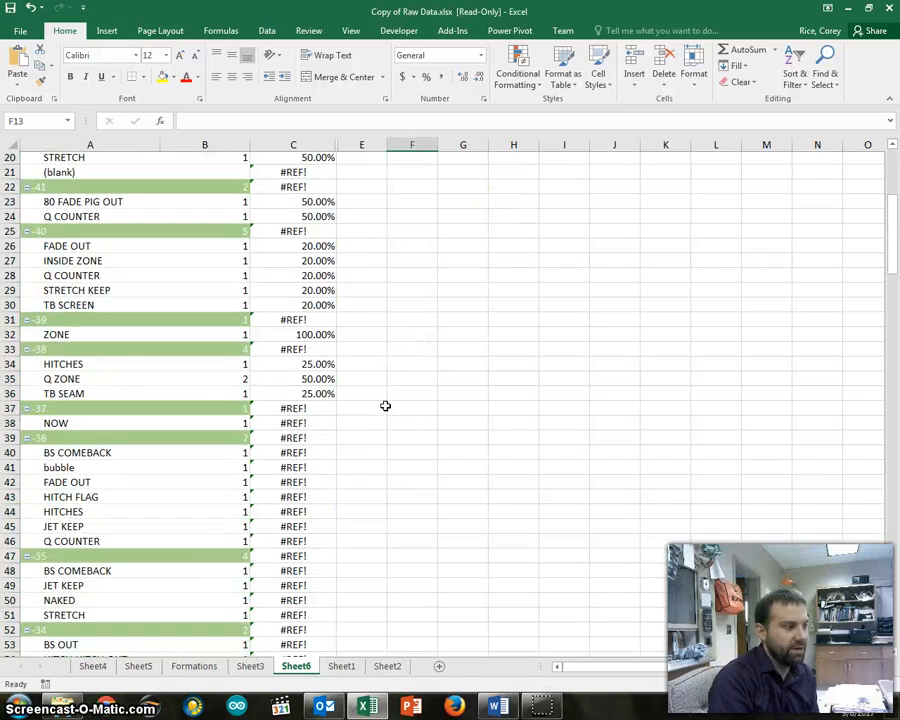
scroll(385, 405, "up", 6)
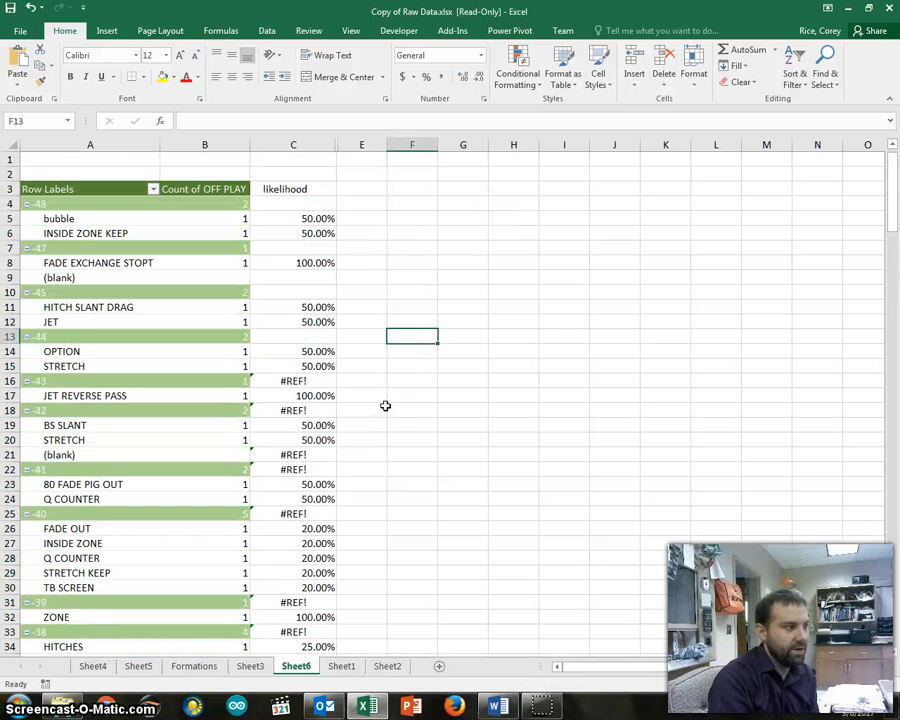
Fill the likelihood formula from C17 for JET REVERSE PASS upward through C4
left_click(327, 396)
left_click_drag(337, 403, 342, 197)
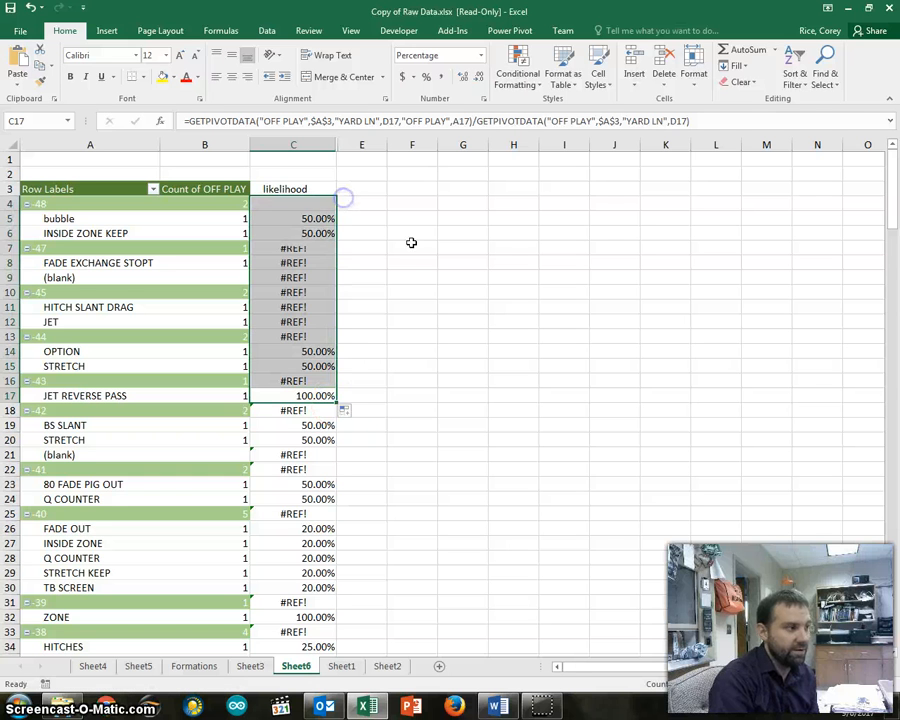
left_click(336, 321)
Unhide column D, the yard line helper column between C and E
left_click_drag(343, 145, 334, 141)
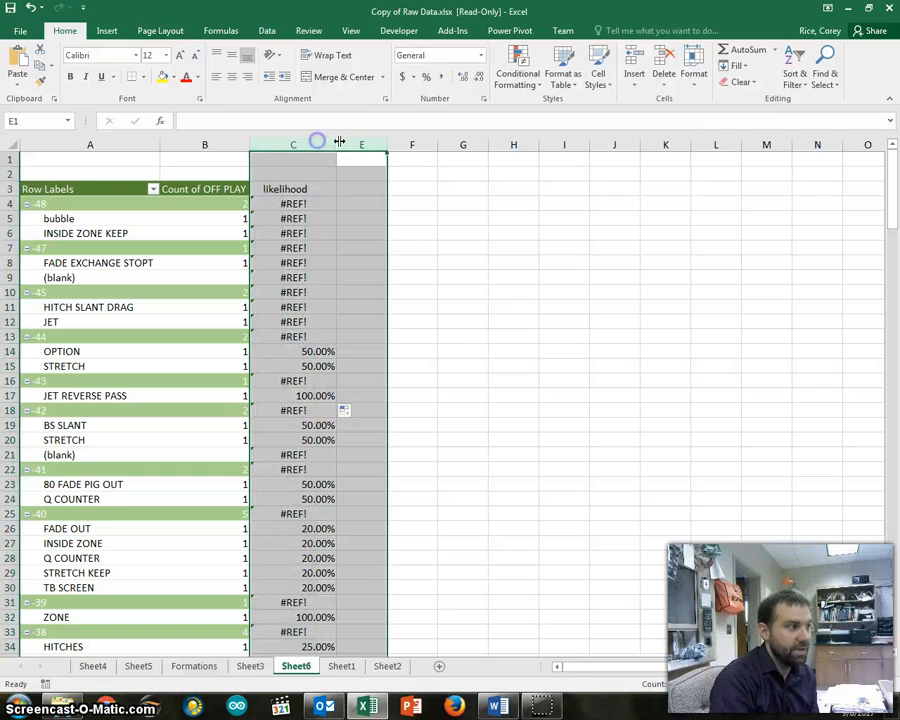
right_click(336, 143)
left_click(388, 341)
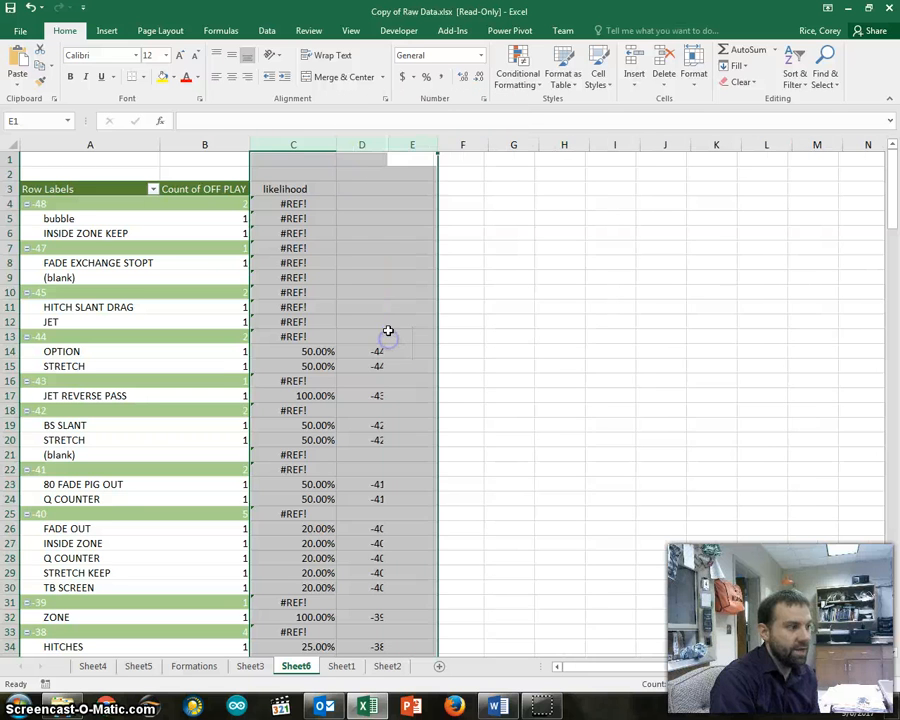
left_click(445, 245)
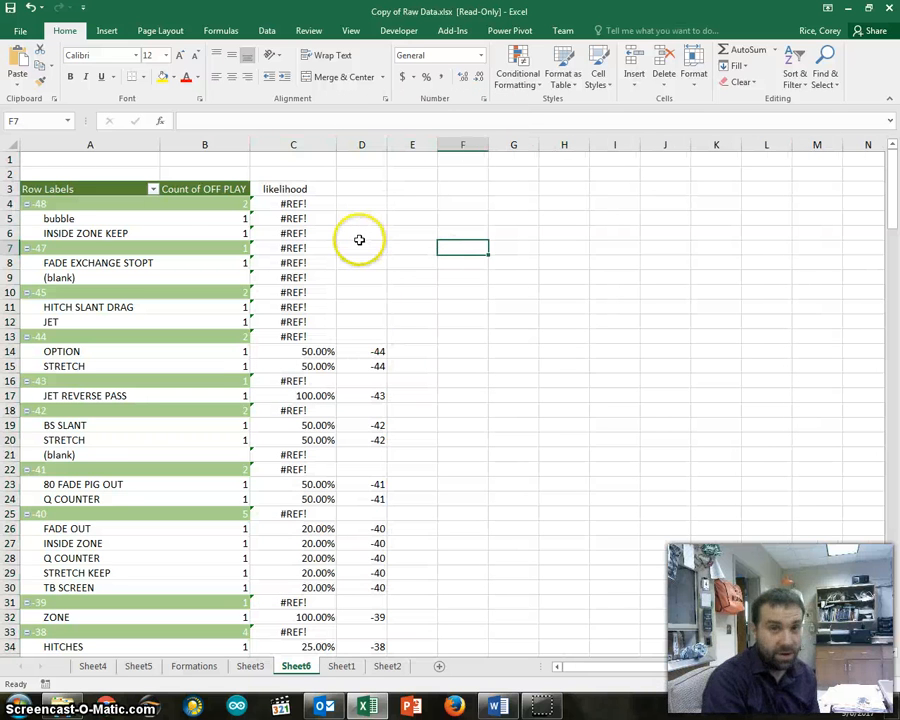
Apply the green-yellow-red color scale to the likelihood percentages in C63:C68 under yard line -30
scroll(303, 320, "down", 20)
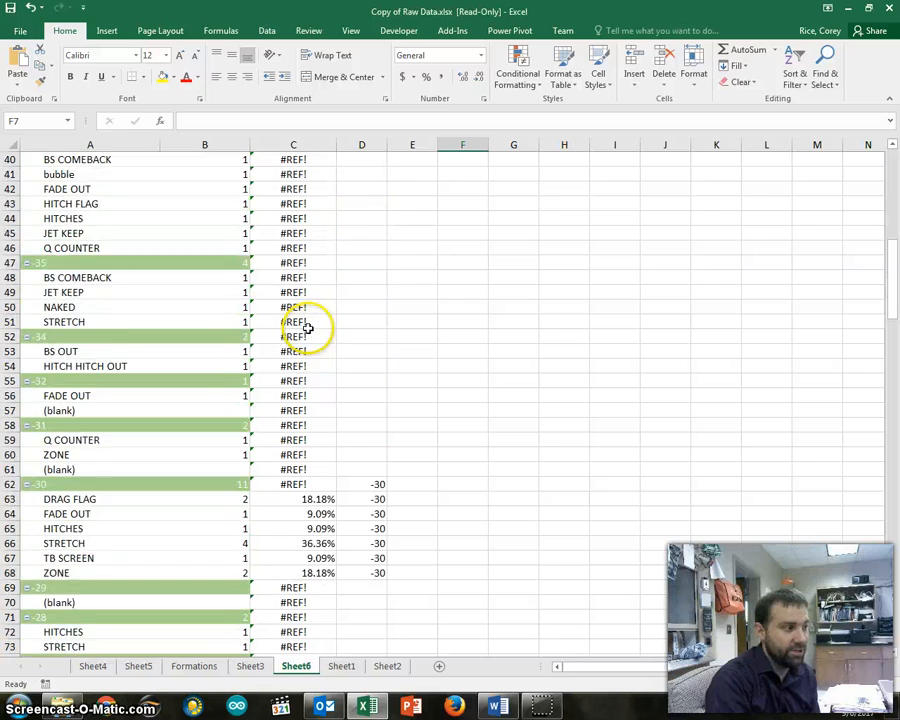
scroll(308, 322, "up", 6)
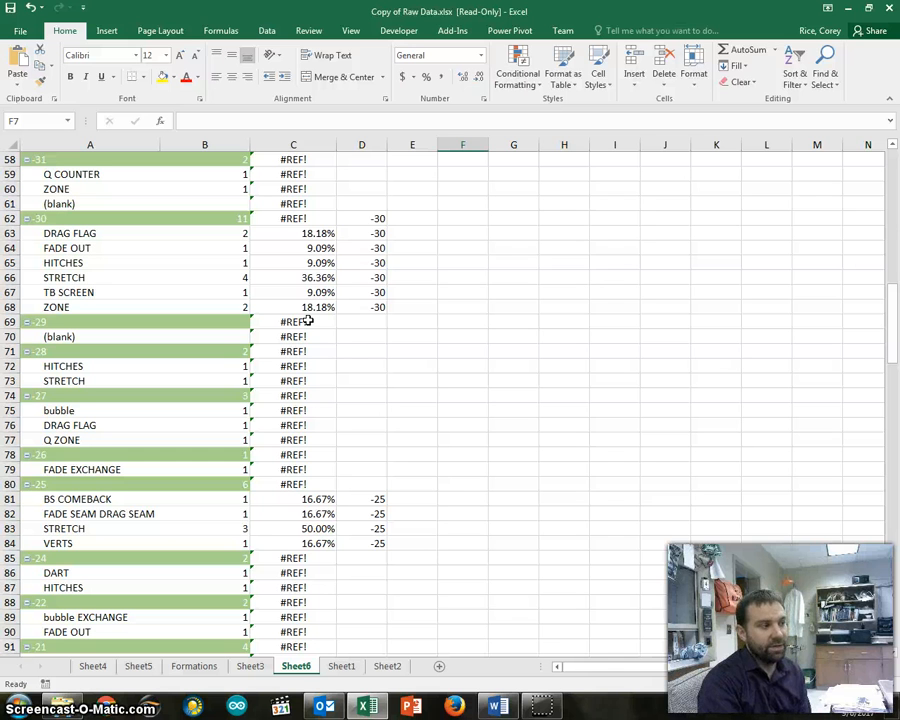
left_click_drag(305, 233, 311, 305)
left_click(520, 74)
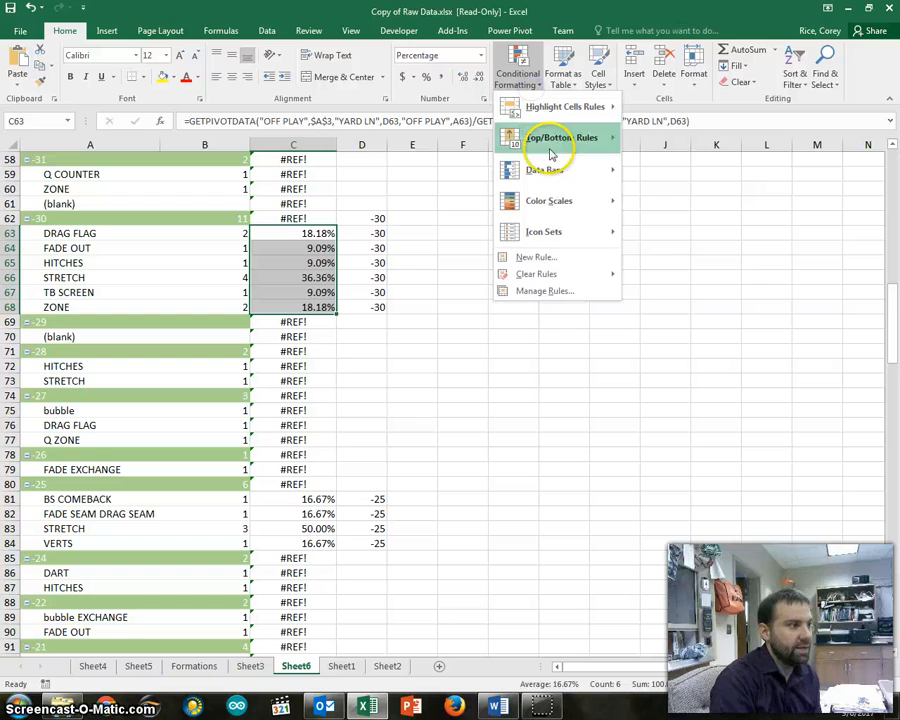
mouse_move(556, 202)
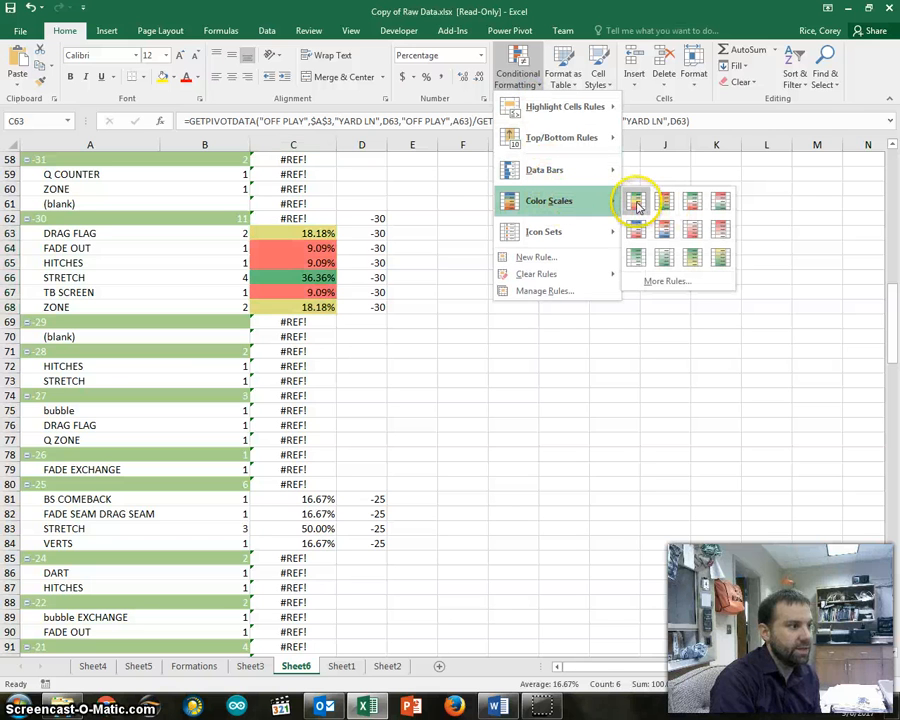
left_click(636, 204)
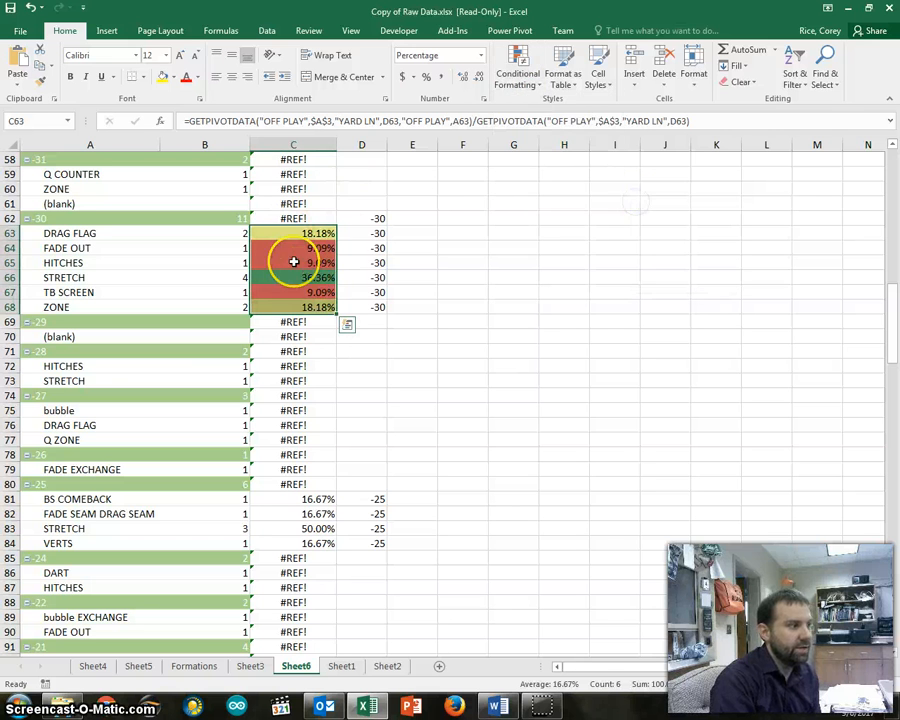
left_click(411, 247)
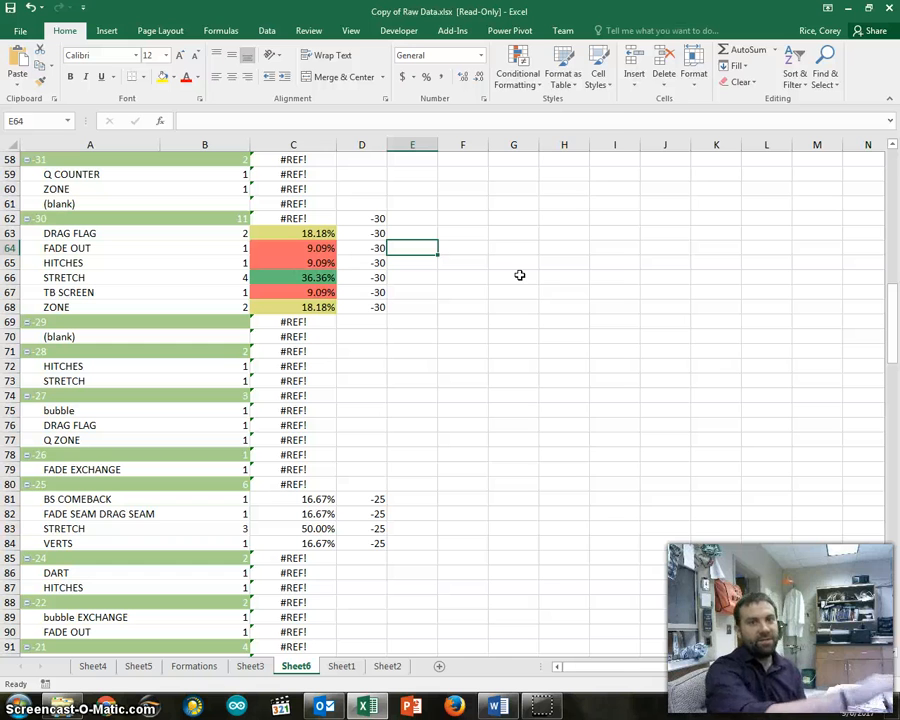
left_click(522, 82)
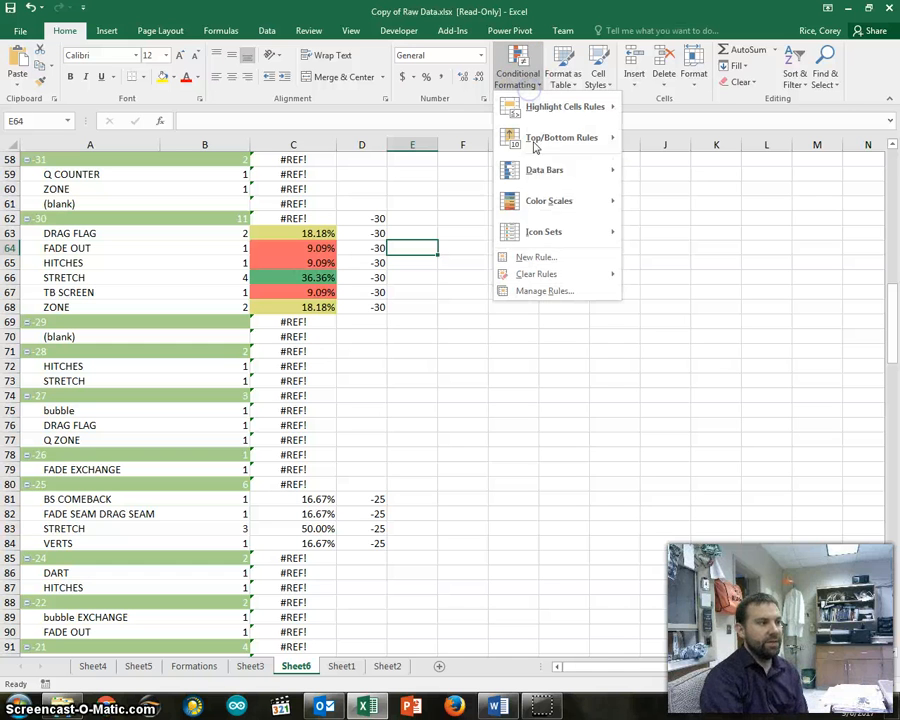
mouse_move(612, 203)
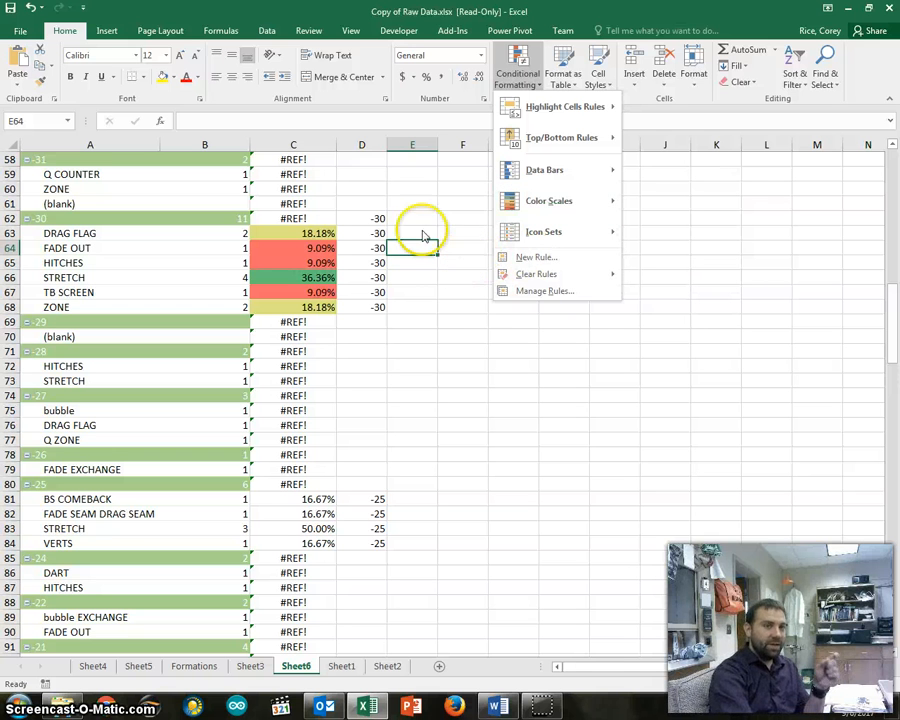
left_click(417, 120)
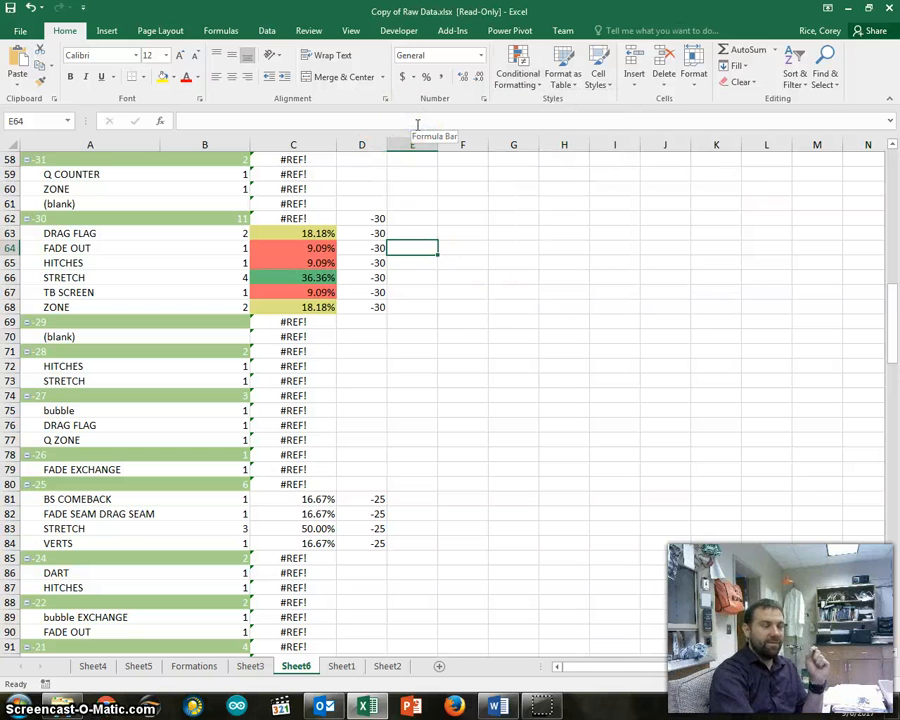